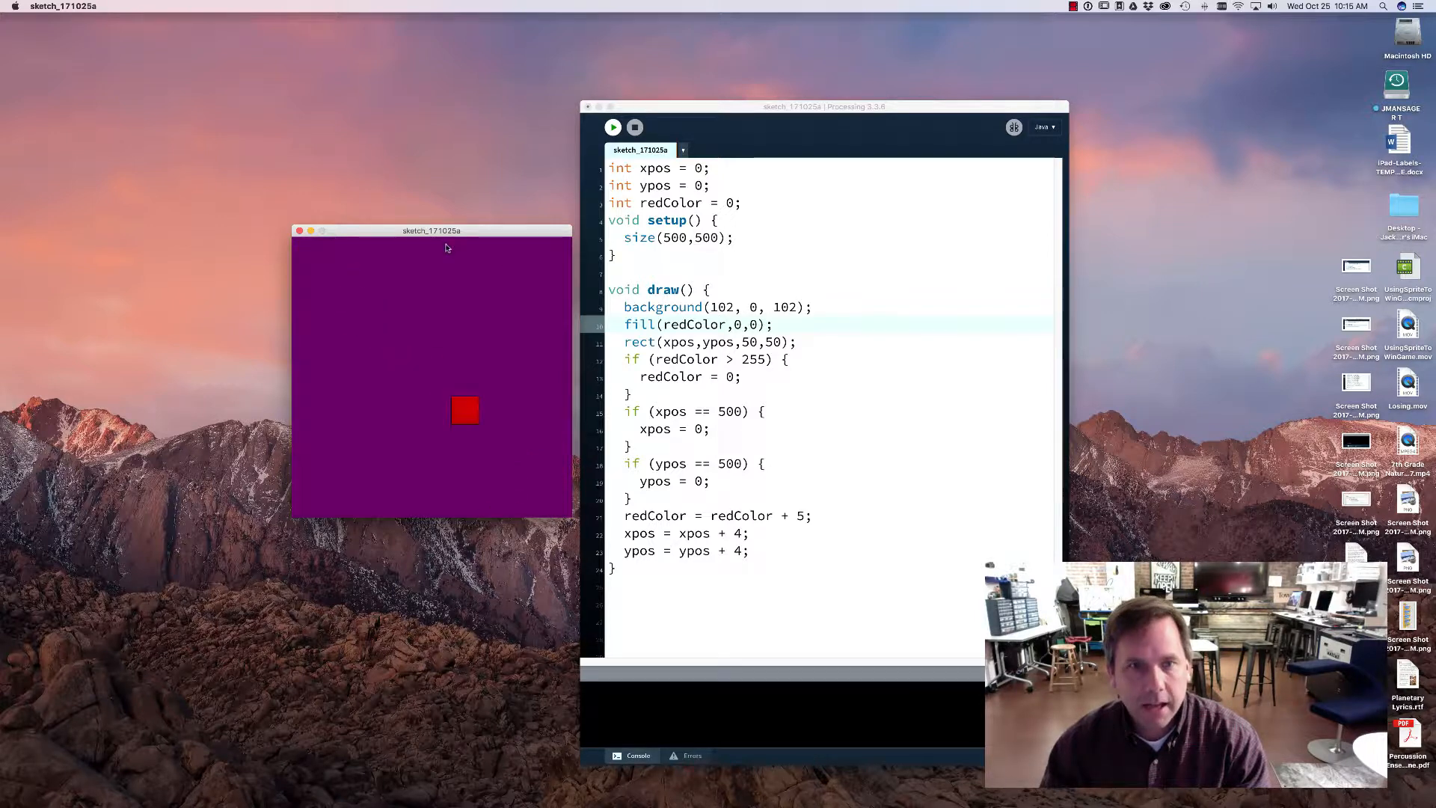
- Stop the running sketch, switch to QuickTime Player and set up a new screen recording
{"action": "left_click", "coordinate": [635, 128]}
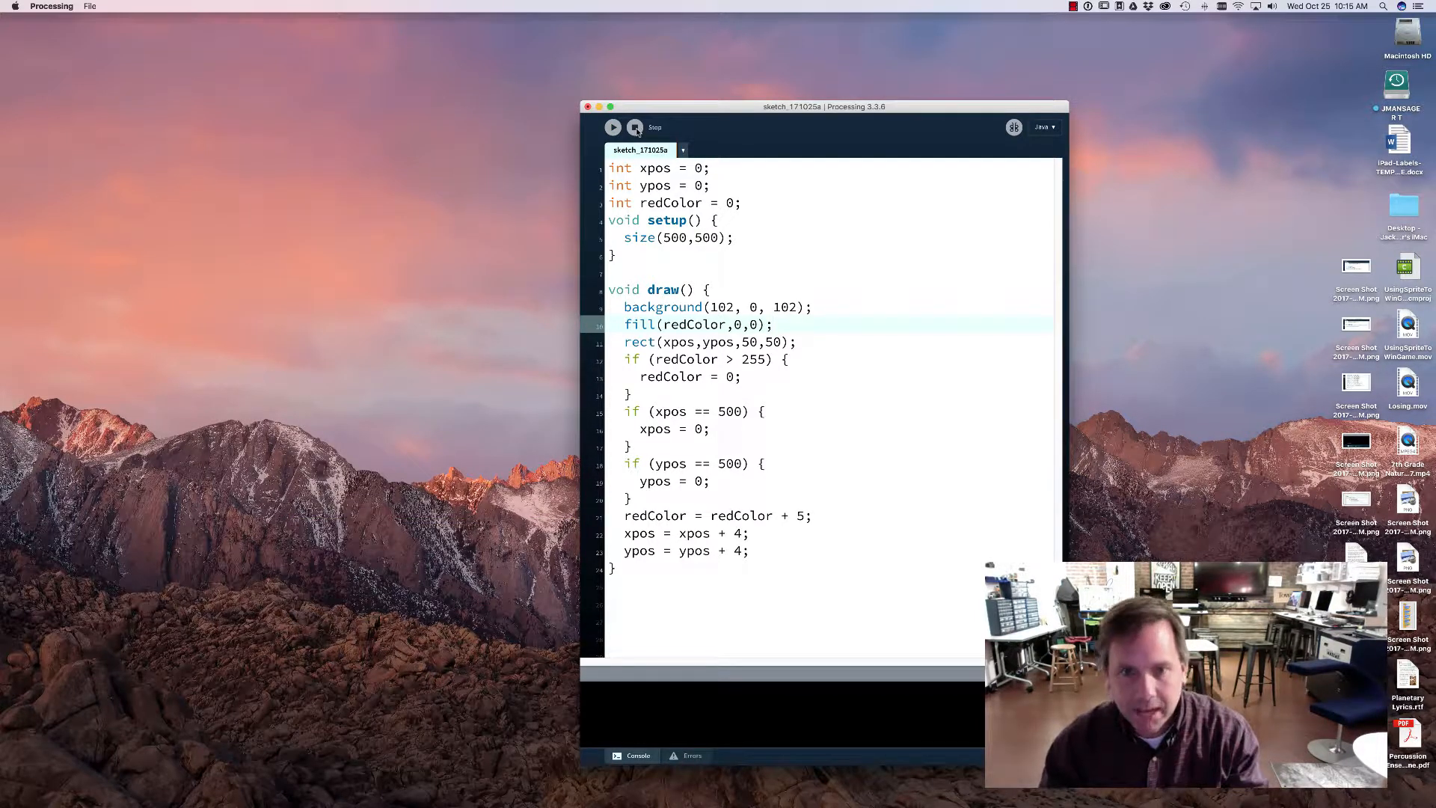
{"action": "key", "text": "super+space"}
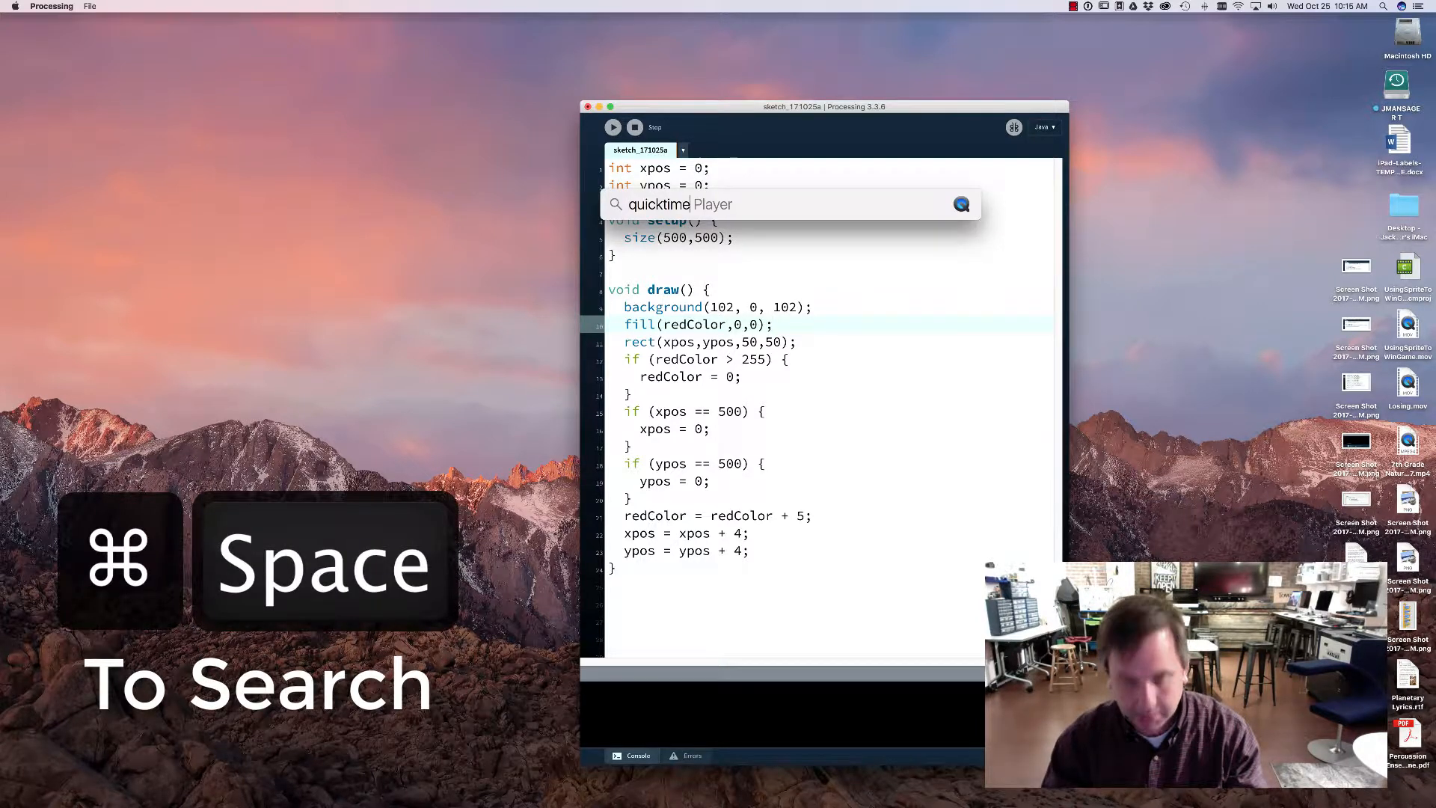
{"action": "key", "text": "Escape"}
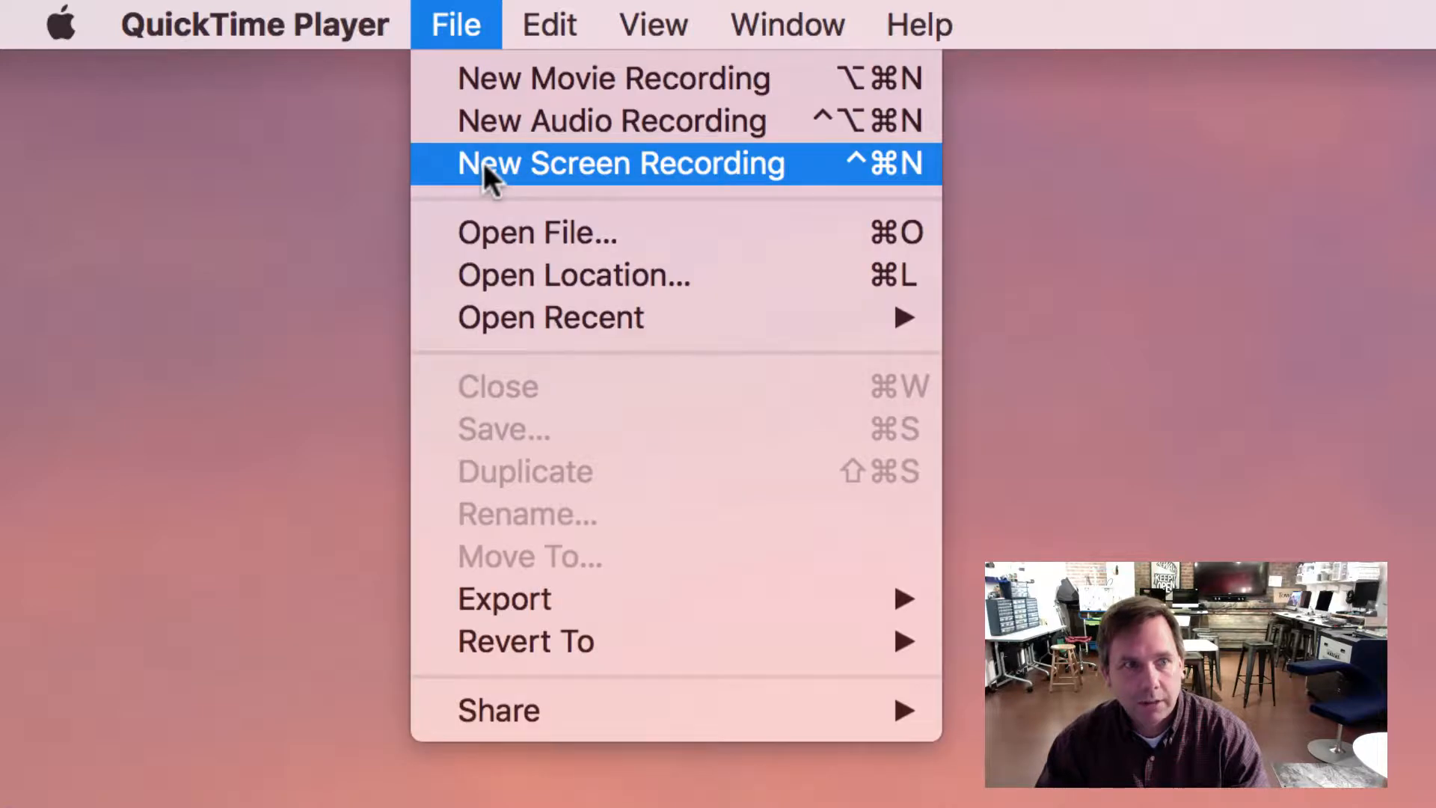
{"action": "left_click", "coordinate": [483, 163]}
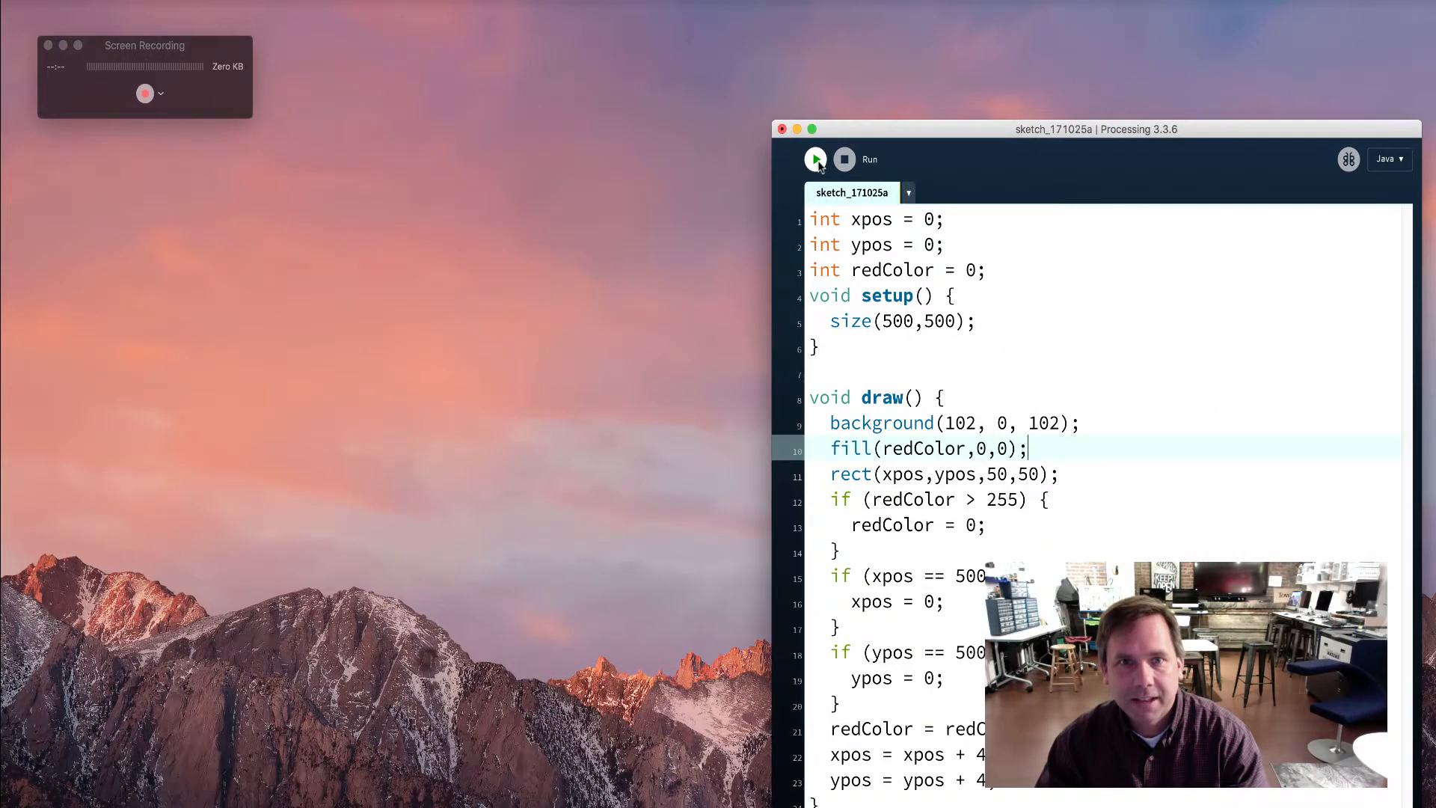
- Run the sketch and start a screen recording limited to the area of the sketch's display window
{"action": "left_click", "coordinate": [816, 159]}
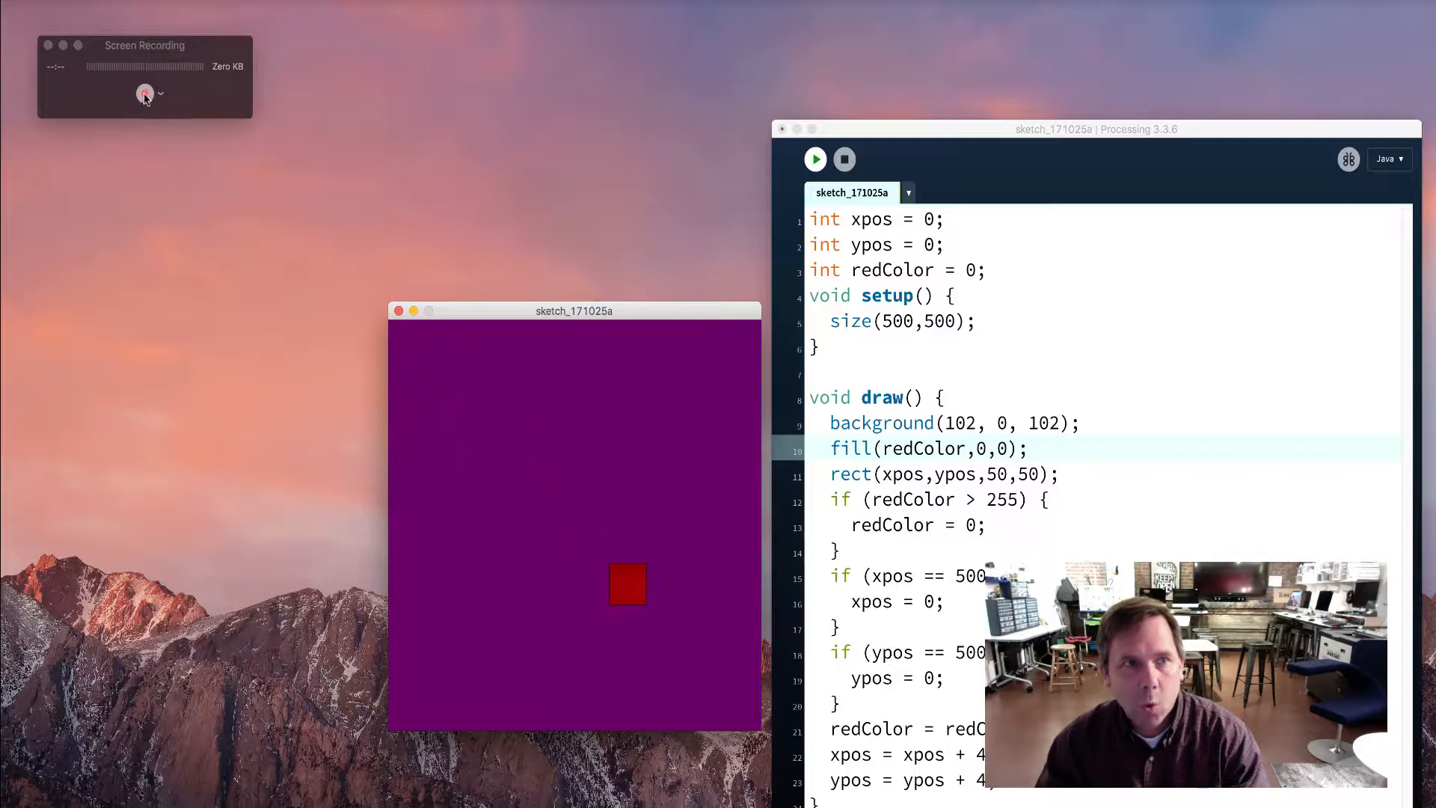
{"action": "left_click", "coordinate": [146, 97]}
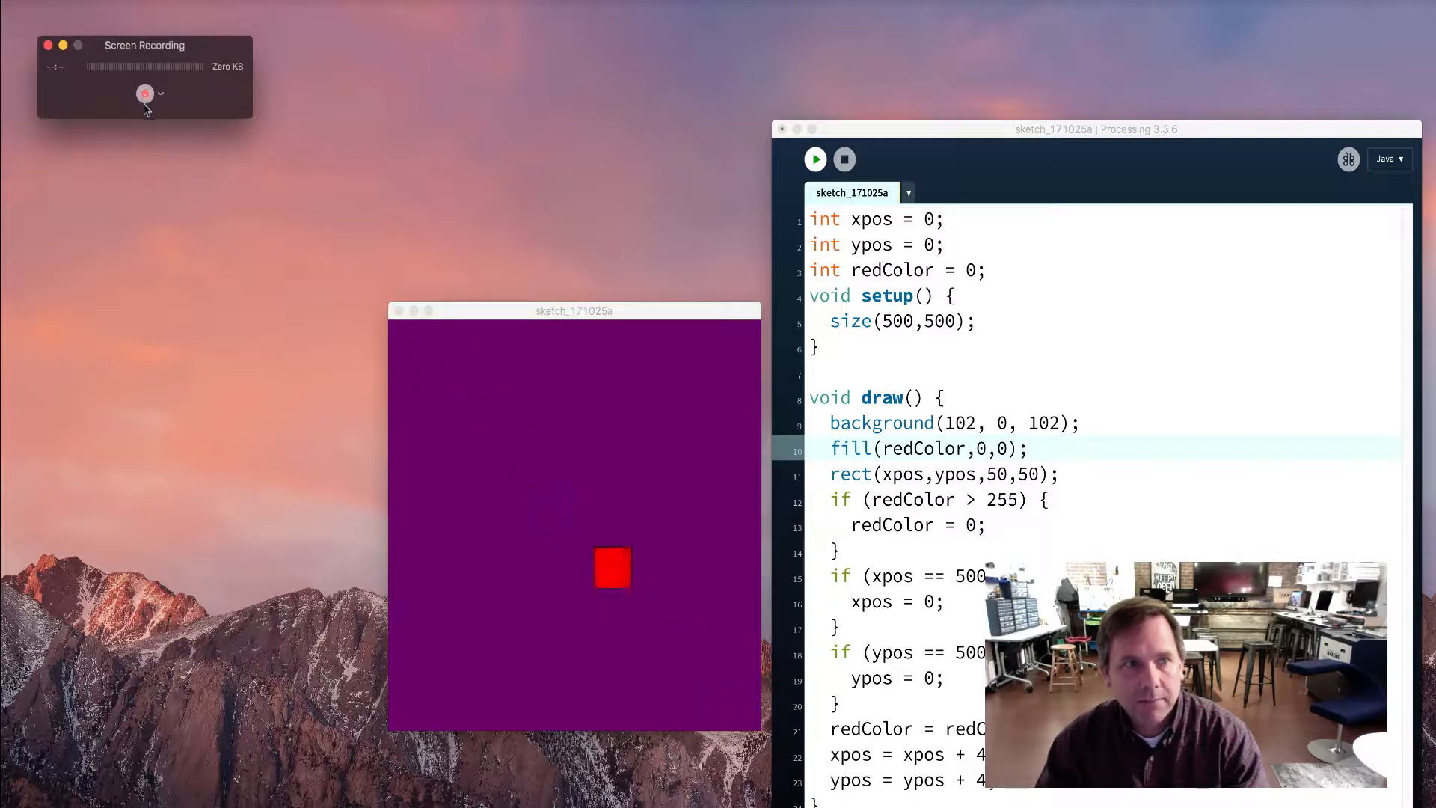
{"action": "left_click", "coordinate": [145, 95]}
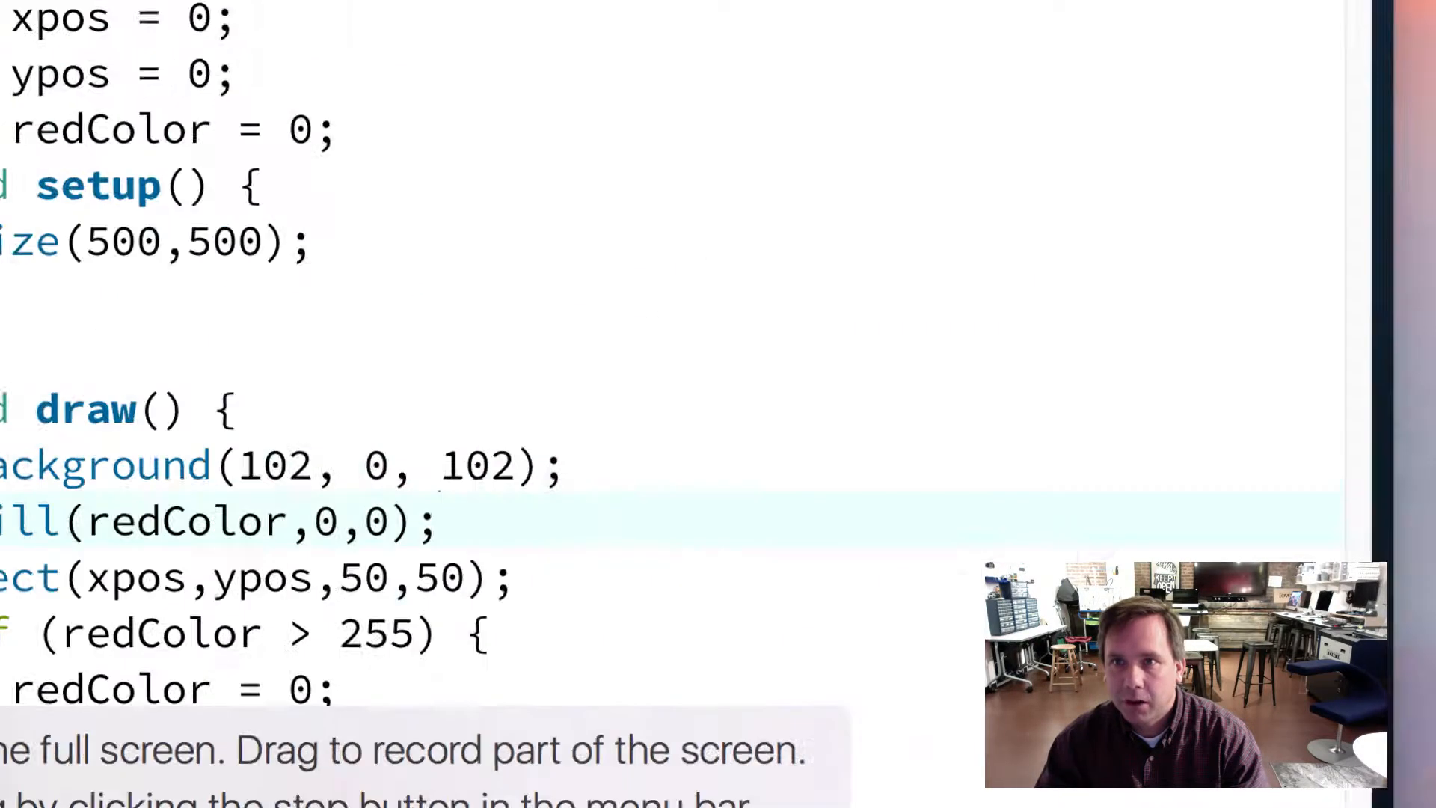
{"action": "left_click", "coordinate": [837, 457]}
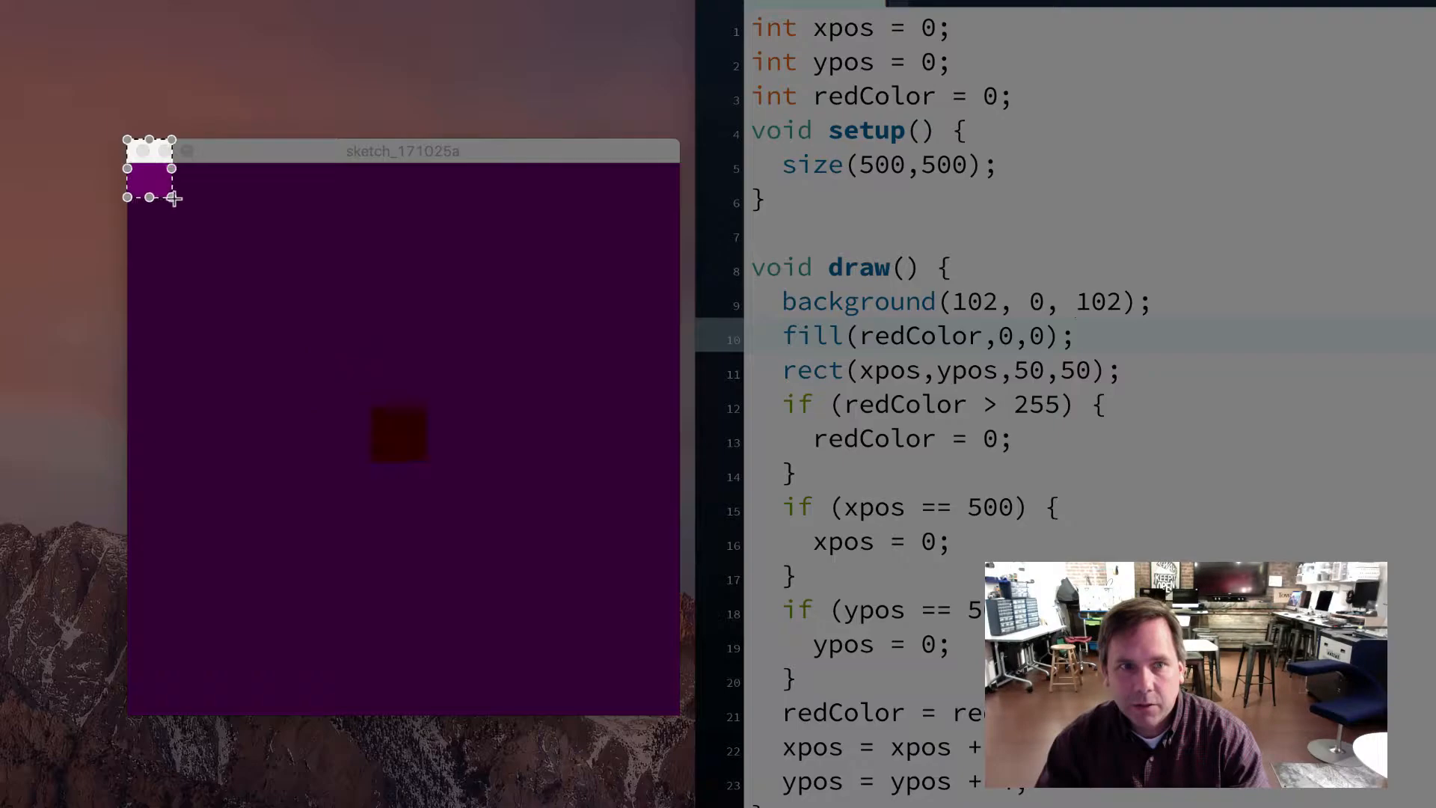
{"action": "mouse_move", "coordinate": [127, 141]}
{"action": "left_mouse_down"}
{"action": "mouse_move", "coordinate": [388, 388]}
{"action": "mouse_move", "coordinate": [468, 516]}
{"action": "mouse_move", "coordinate": [611, 621]}
{"action": "mouse_move", "coordinate": [678, 716]}
{"action": "left_mouse_up"}
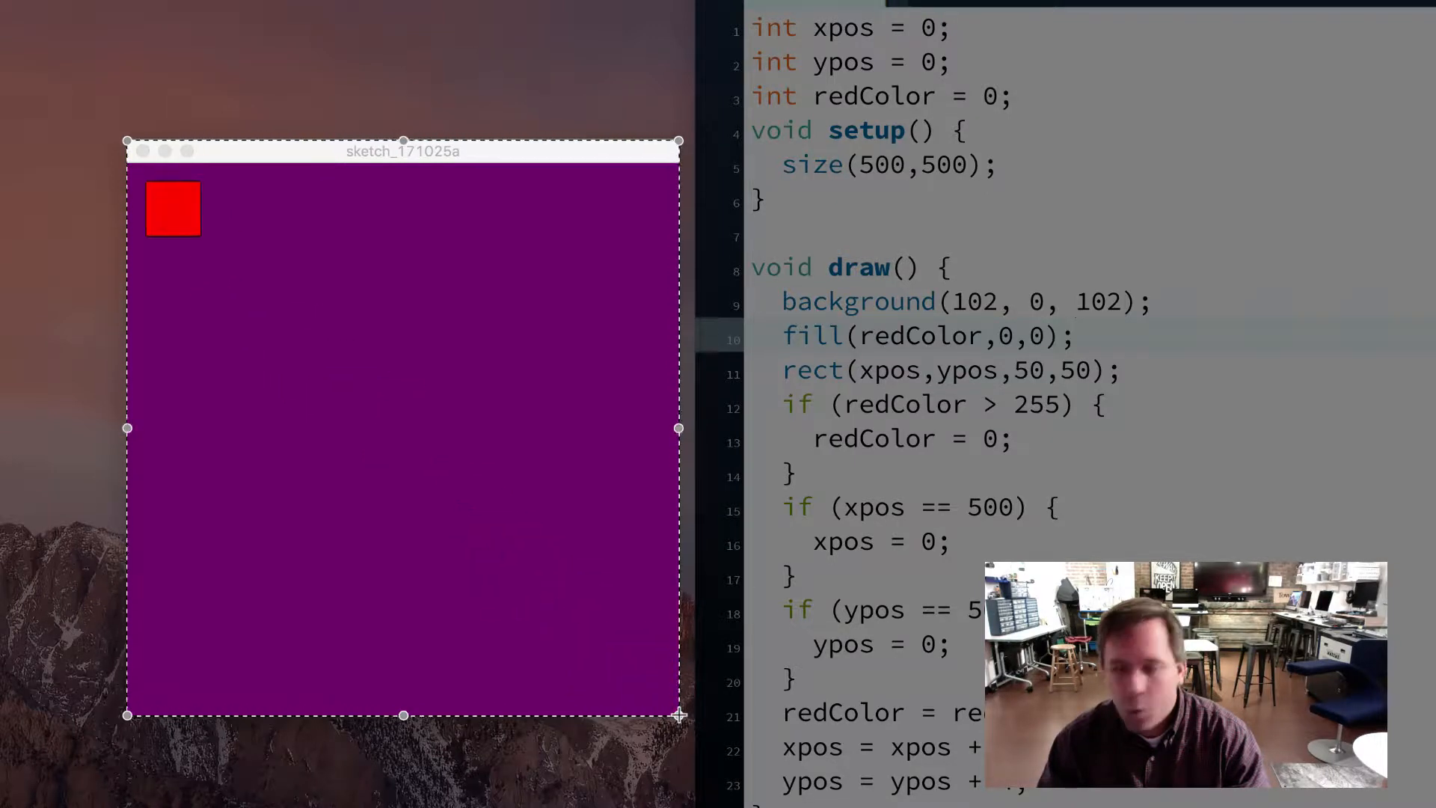
{"action": "left_click_drag", "start_coordinate": [678, 716], "coordinate": [678, 716]}
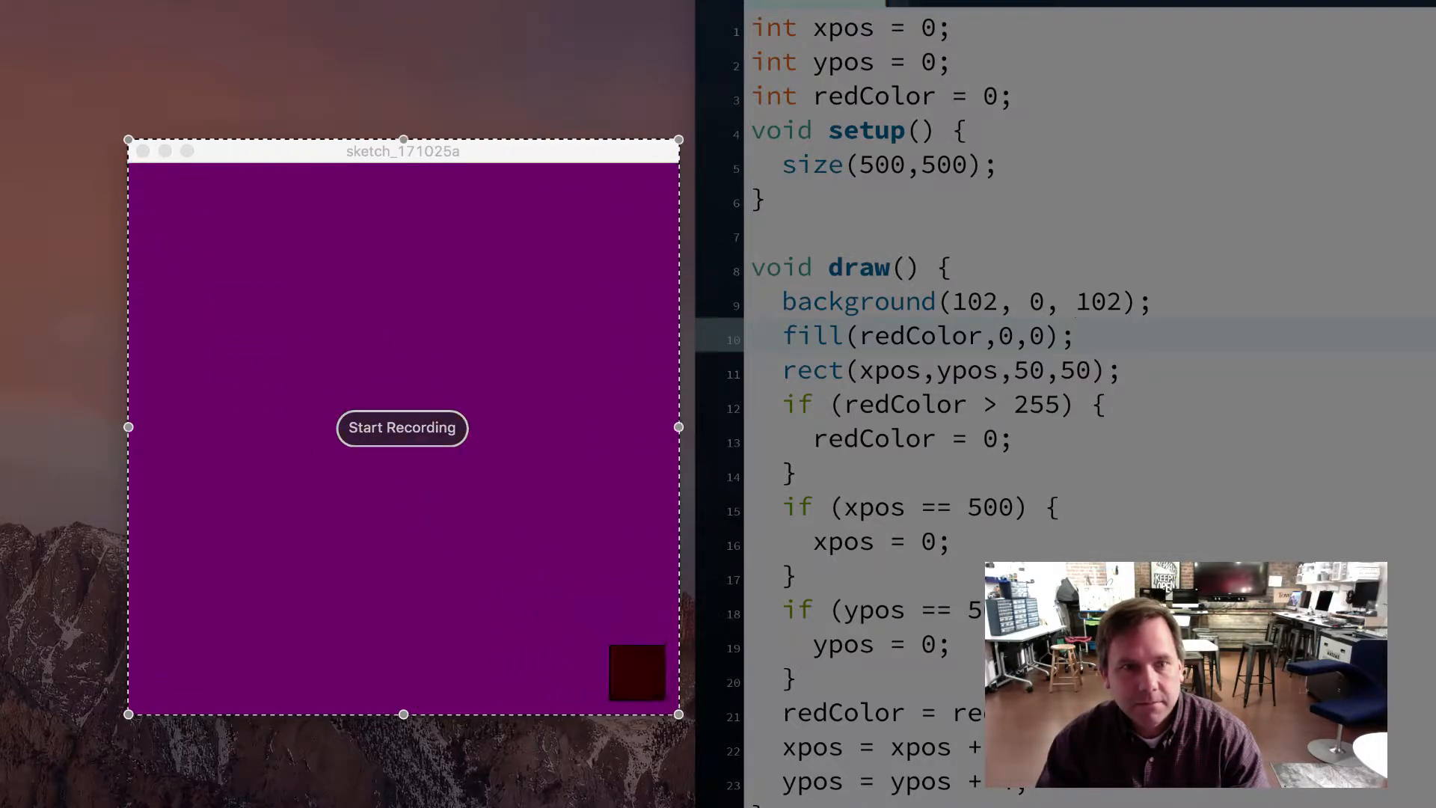
{"action": "key", "text": "Return"}
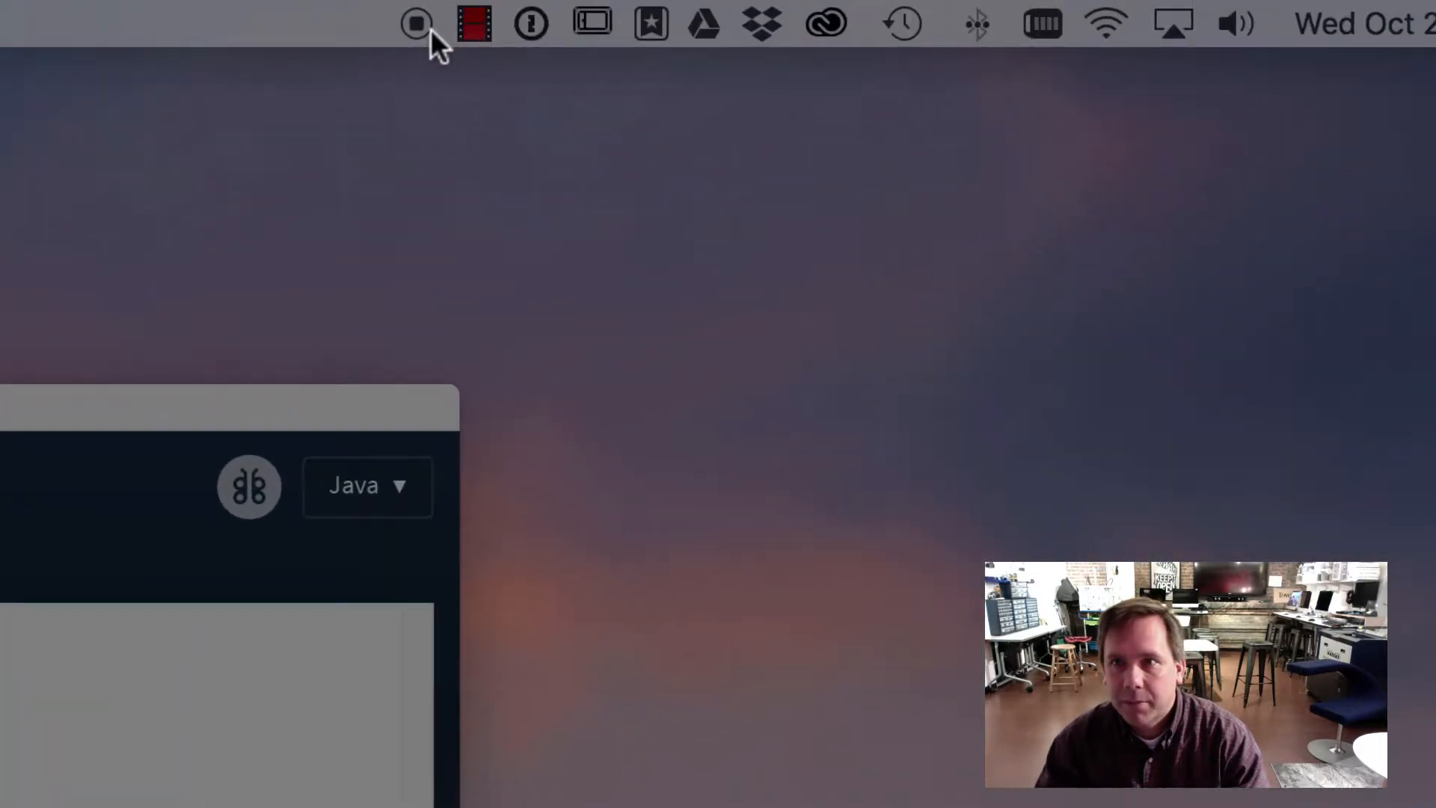
- Stop the screen recording and play back the first few seconds of it
{"action": "left_click", "coordinate": [429, 29]}
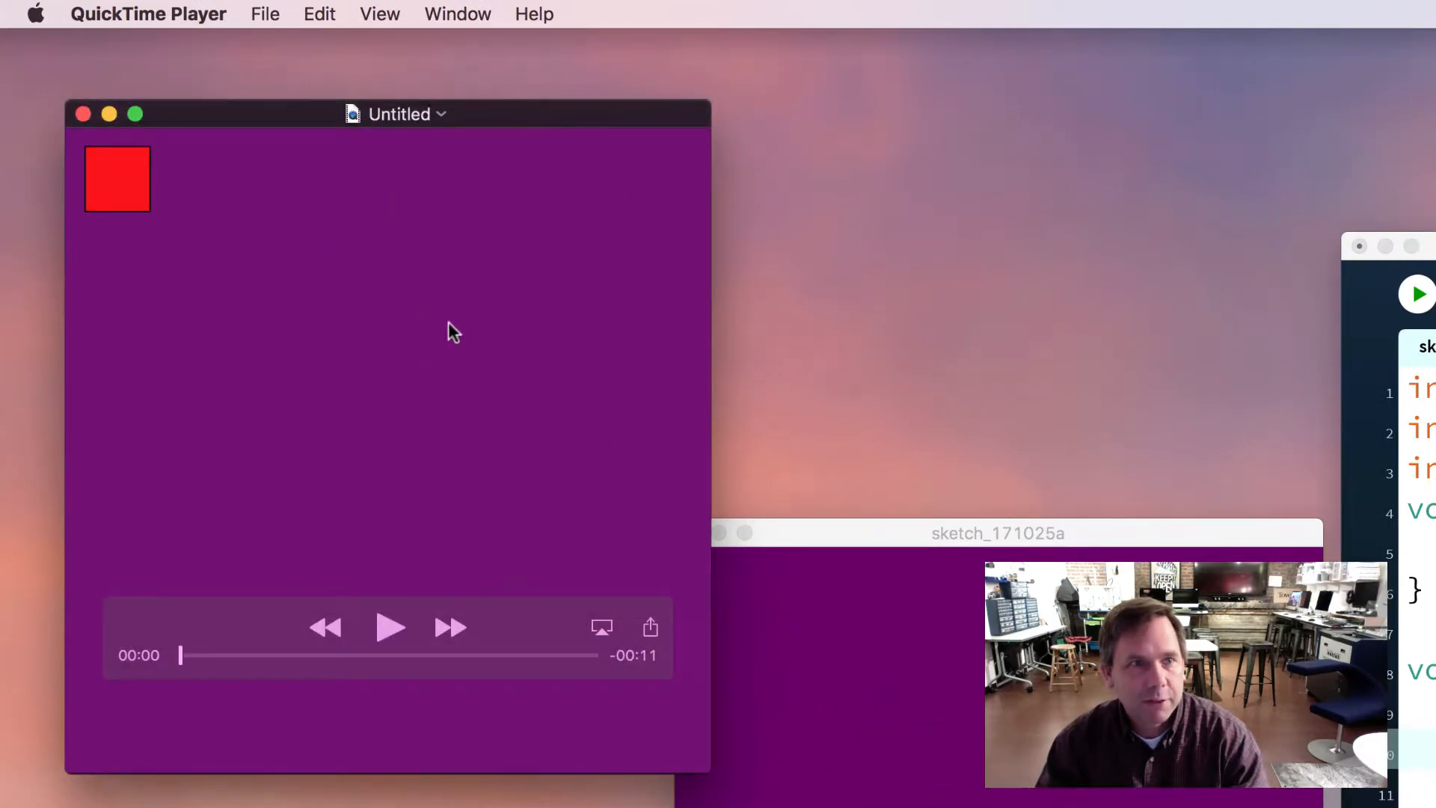
{"action": "left_click", "coordinate": [383, 630]}
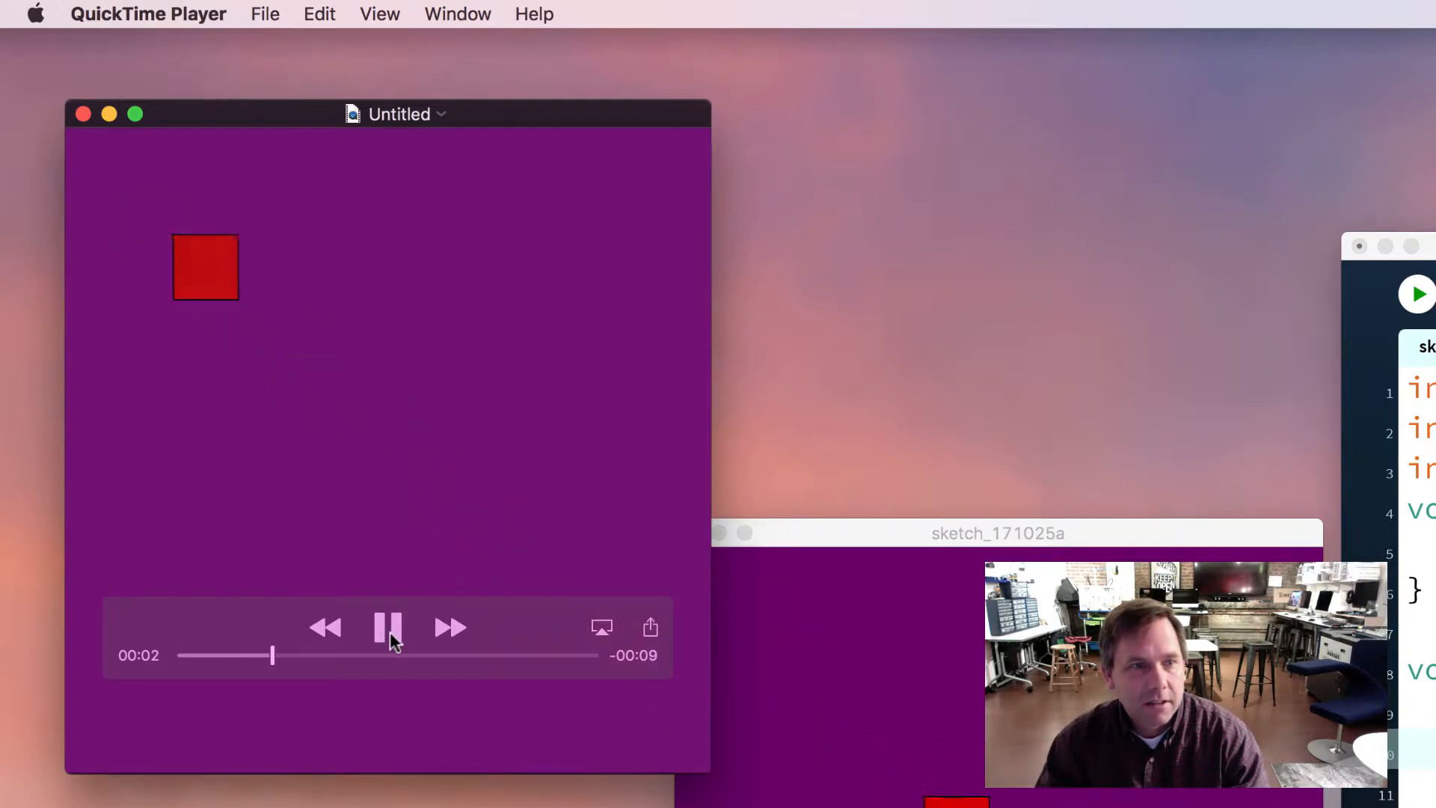
{"action": "left_click", "coordinate": [389, 631]}
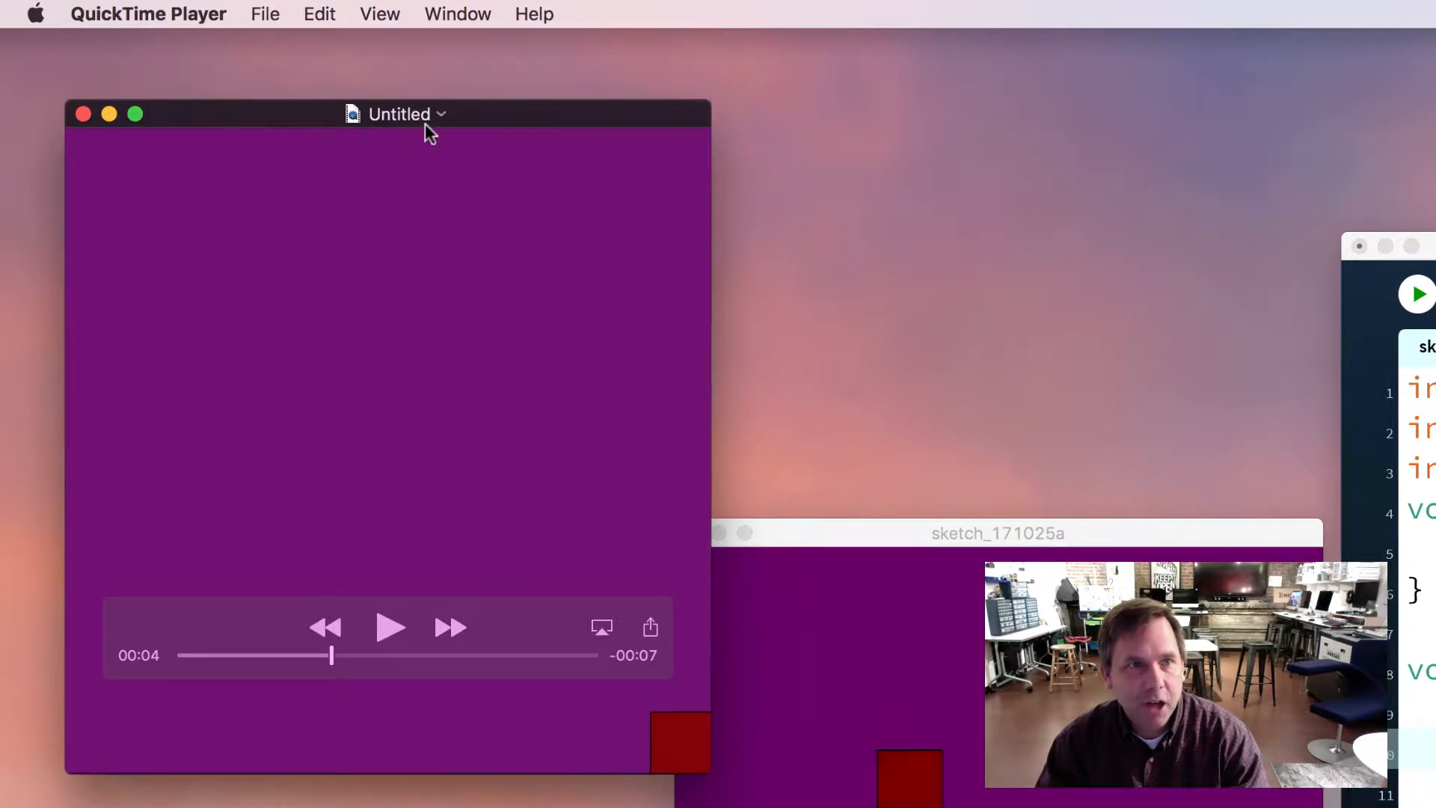
- Close the running sketch's display window and move the recording's window toward the middle of the desktop
{"action": "left_click", "coordinate": [736, 565]}
{"action": "left_click", "coordinate": [692, 532]}
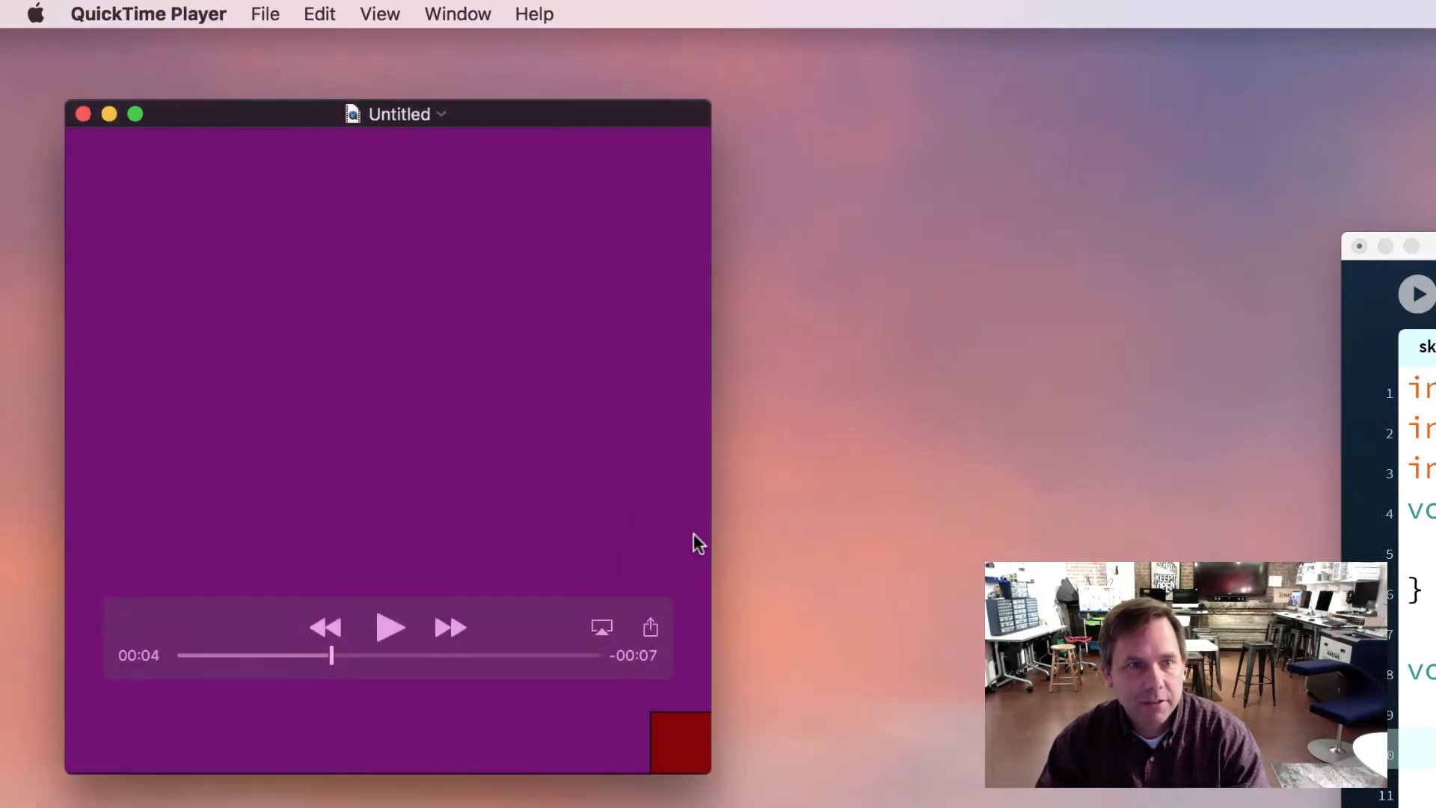
{"action": "left_click_drag", "start_coordinate": [504, 114], "coordinate": [846, 420]}
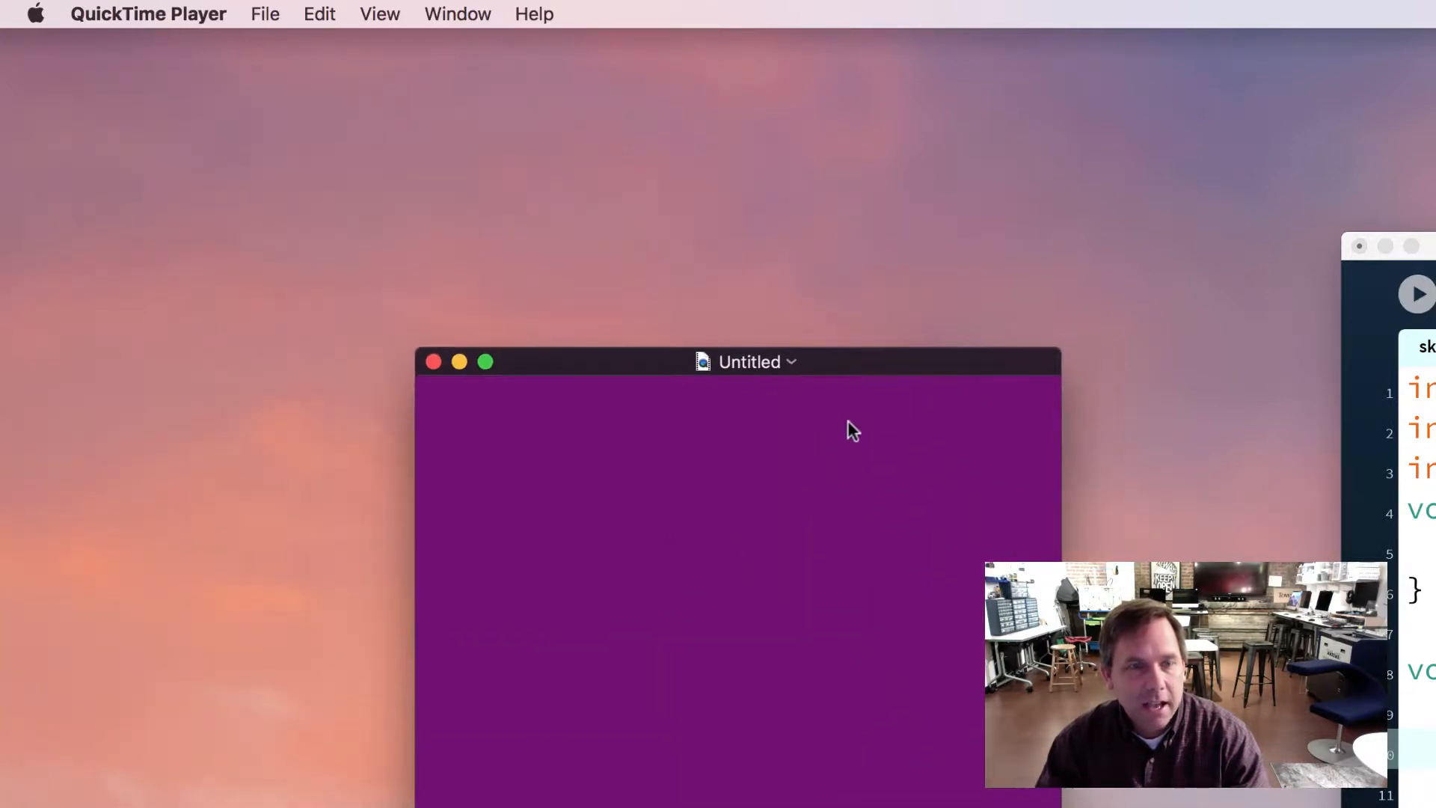
{"action": "left_click", "coordinate": [791, 364]}
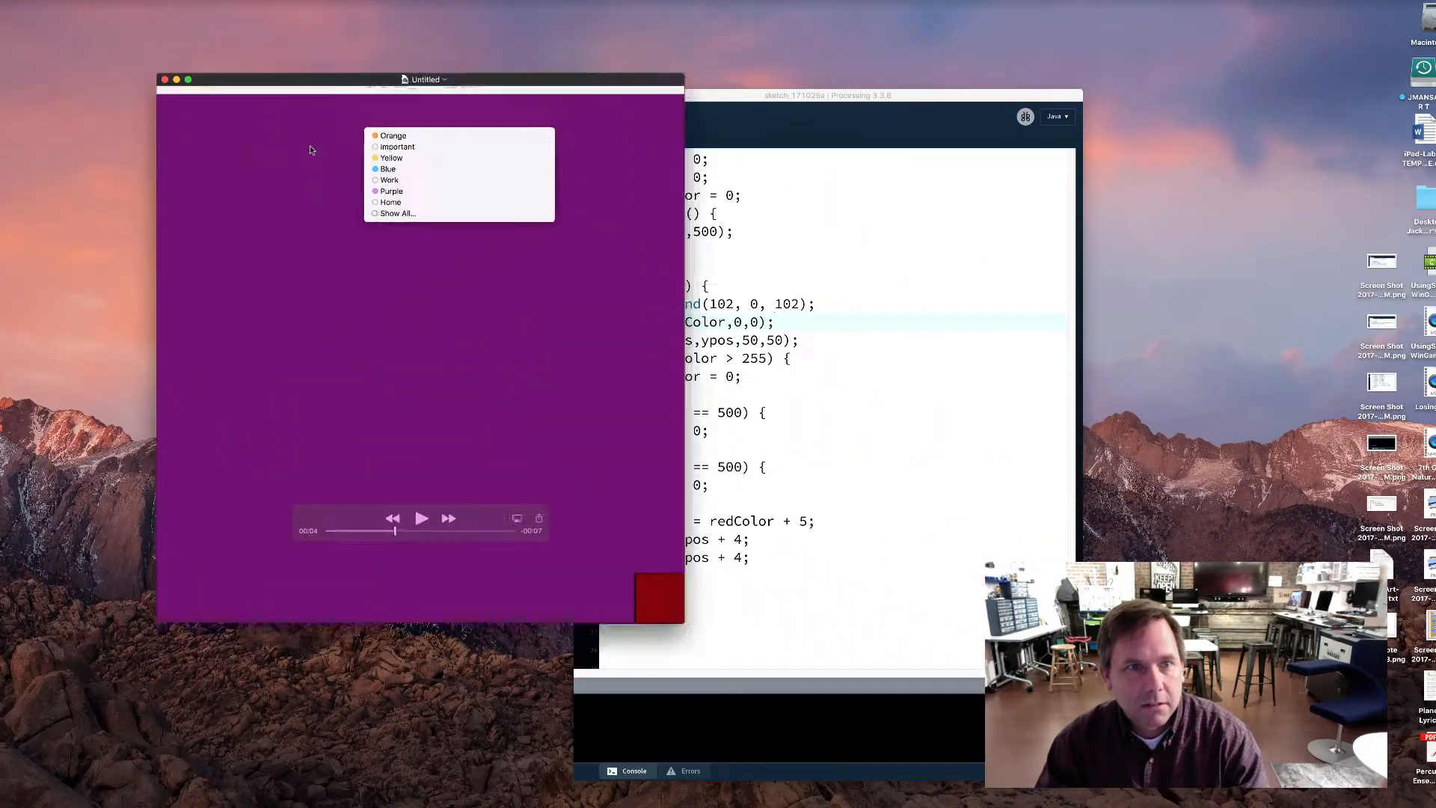
{"action": "double_click", "coordinate": [455, 83]}
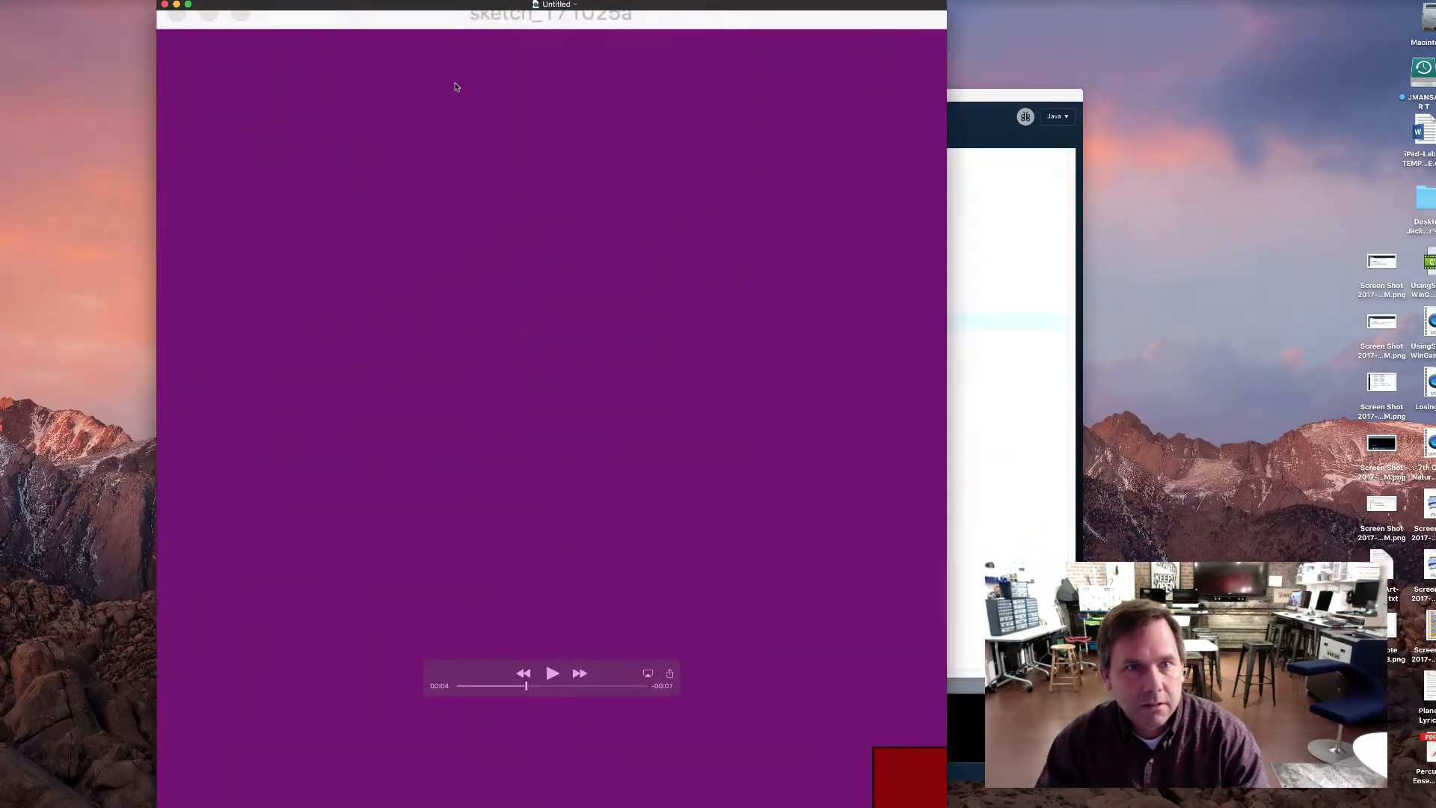
{"action": "left_click", "coordinate": [545, 6]}
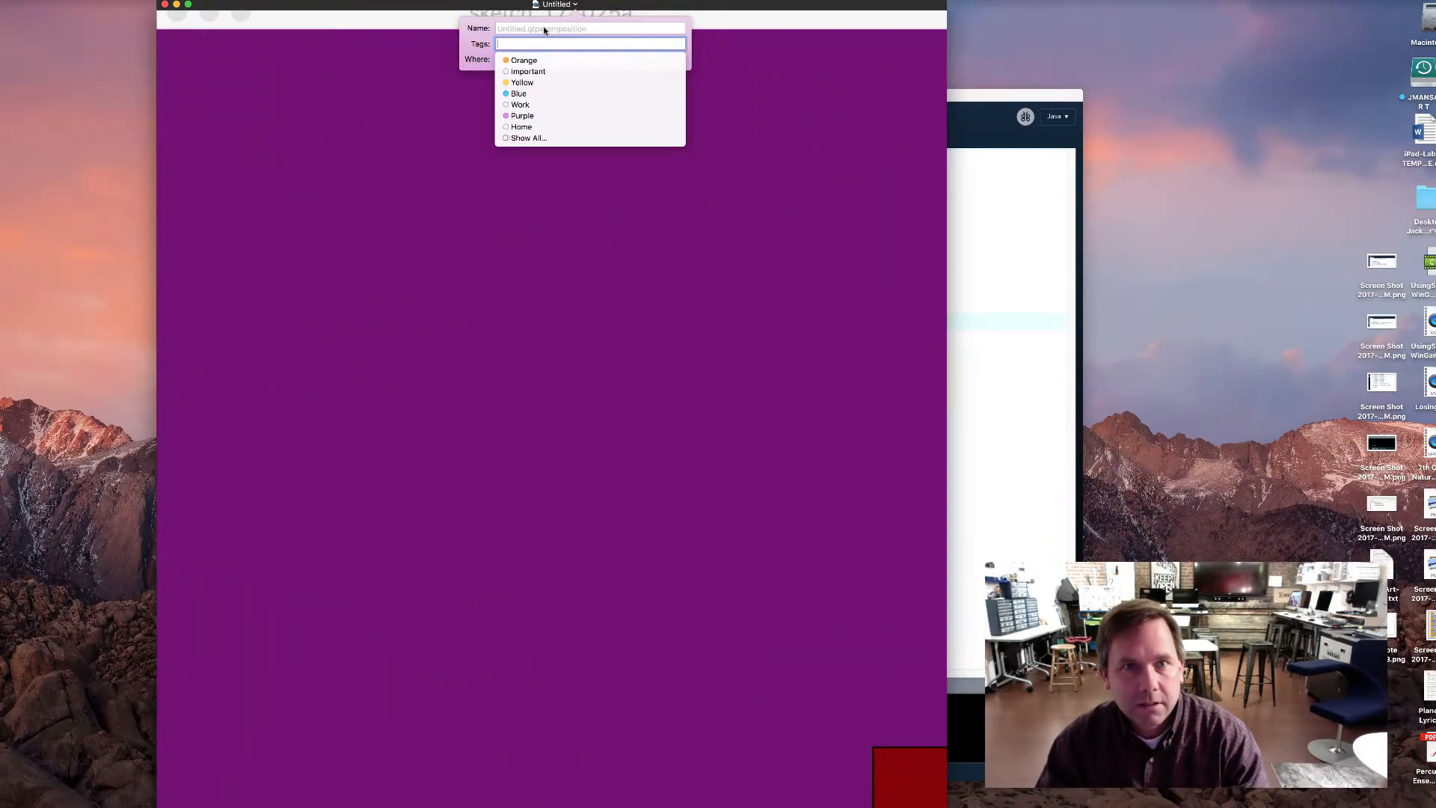
{"action": "type", "text": "a"}
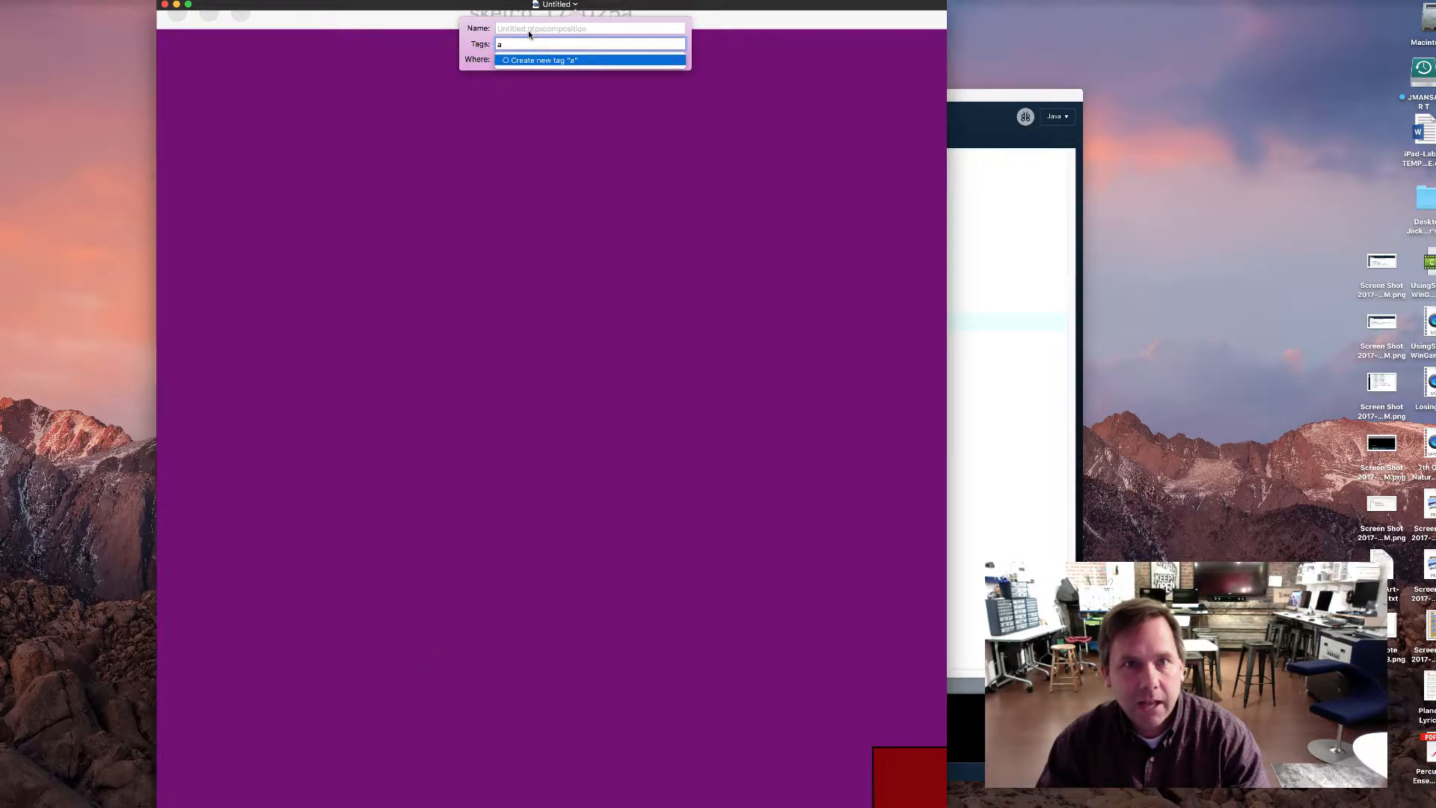
{"action": "key", "text": "BackSpace"}
{"action": "left_click", "coordinate": [412, 66]}
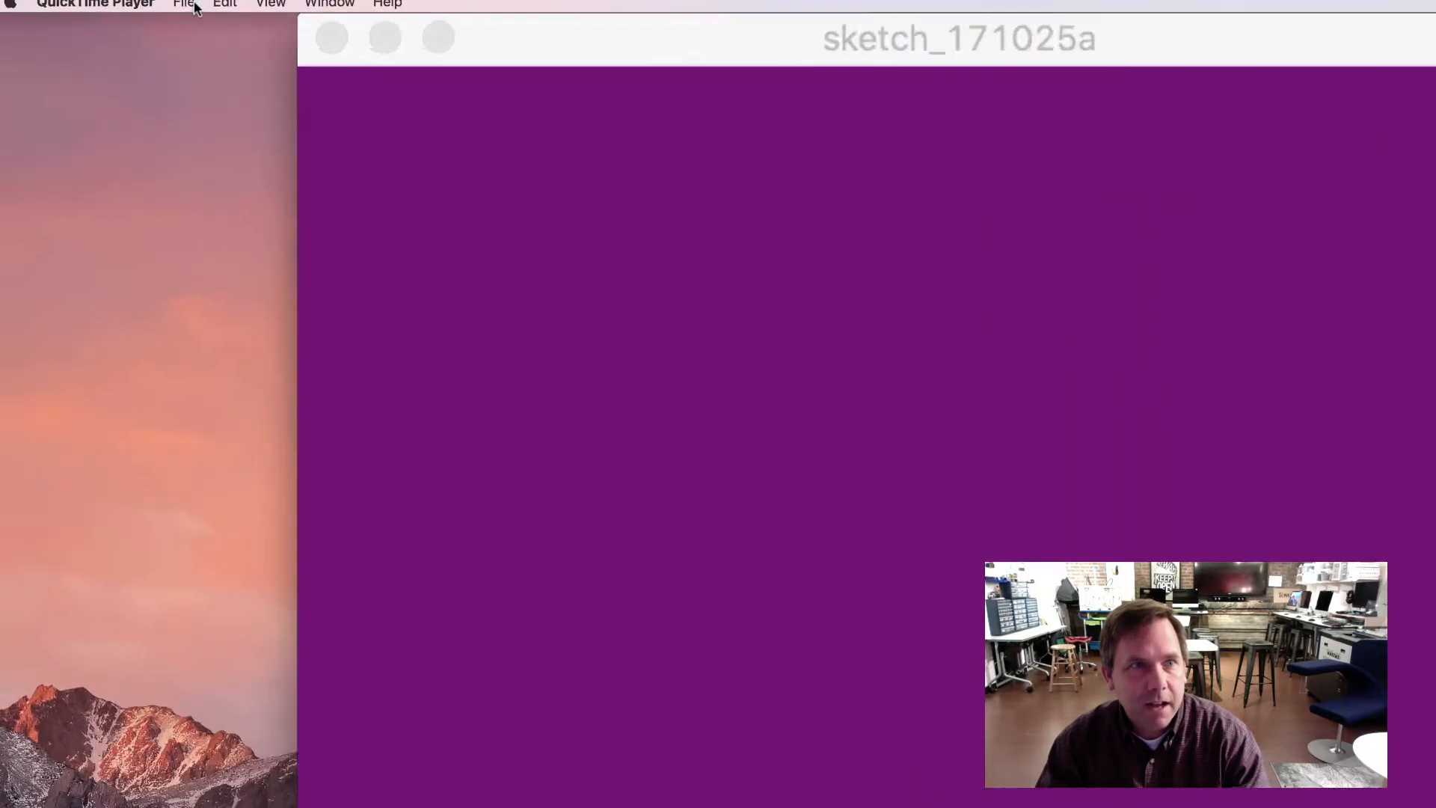
- Save the recording to the Desktop as a .mov file named with the teacher's name followed by "Animation", and close its window
{"action": "left_click", "coordinate": [188, 3]}
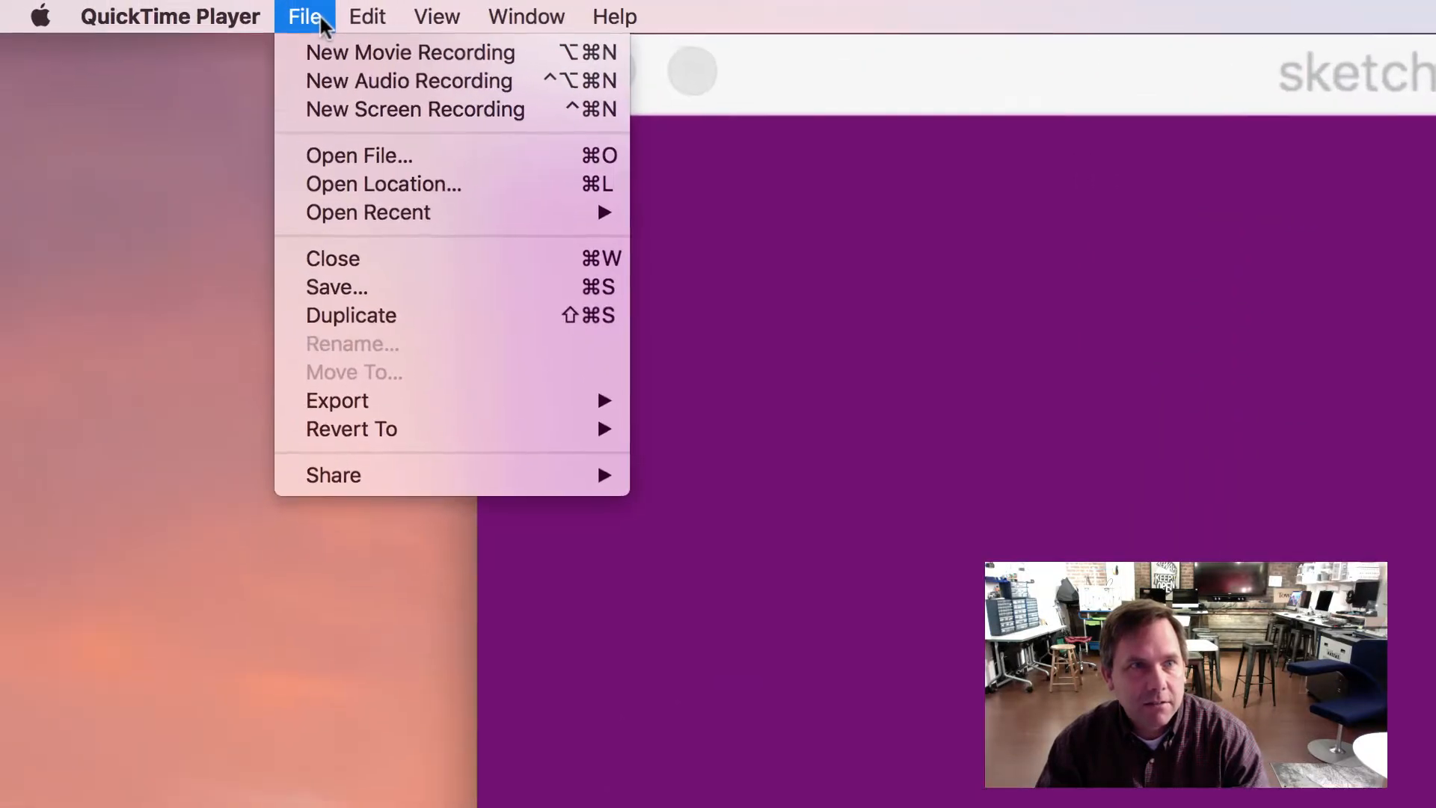
{"action": "left_click", "coordinate": [352, 287]}
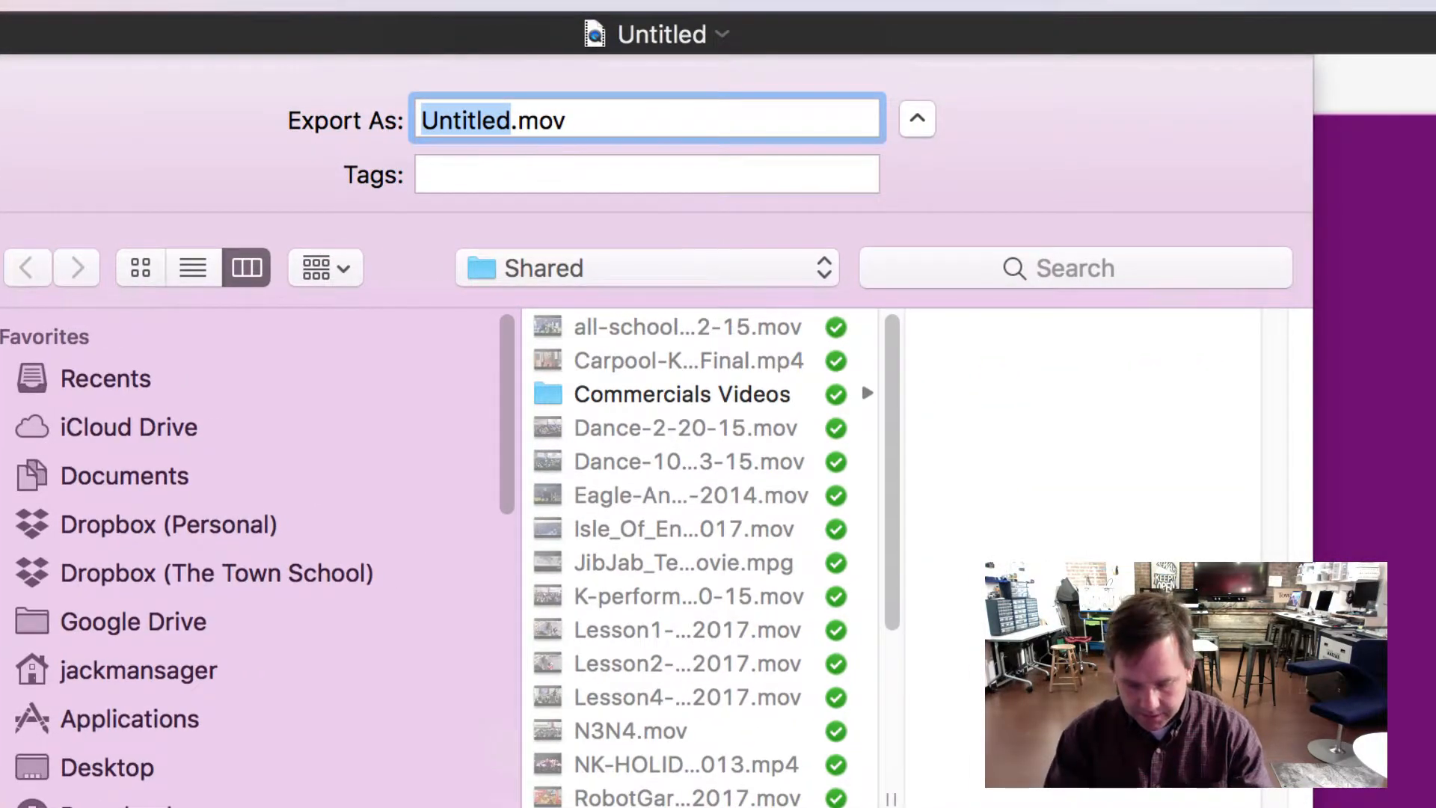
{"action": "type", "text": "MrMansagers"}
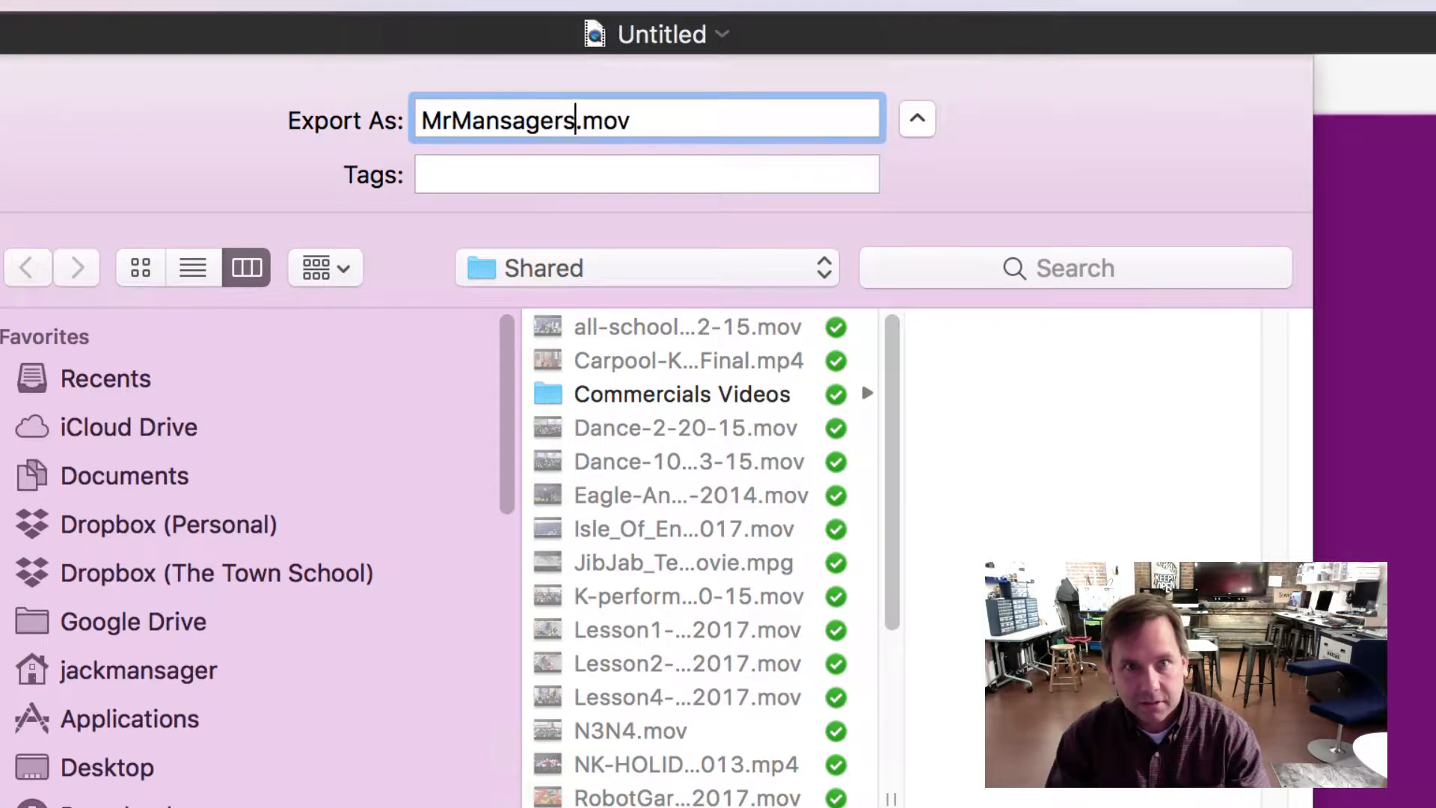
{"action": "type", "text": "Animation"}
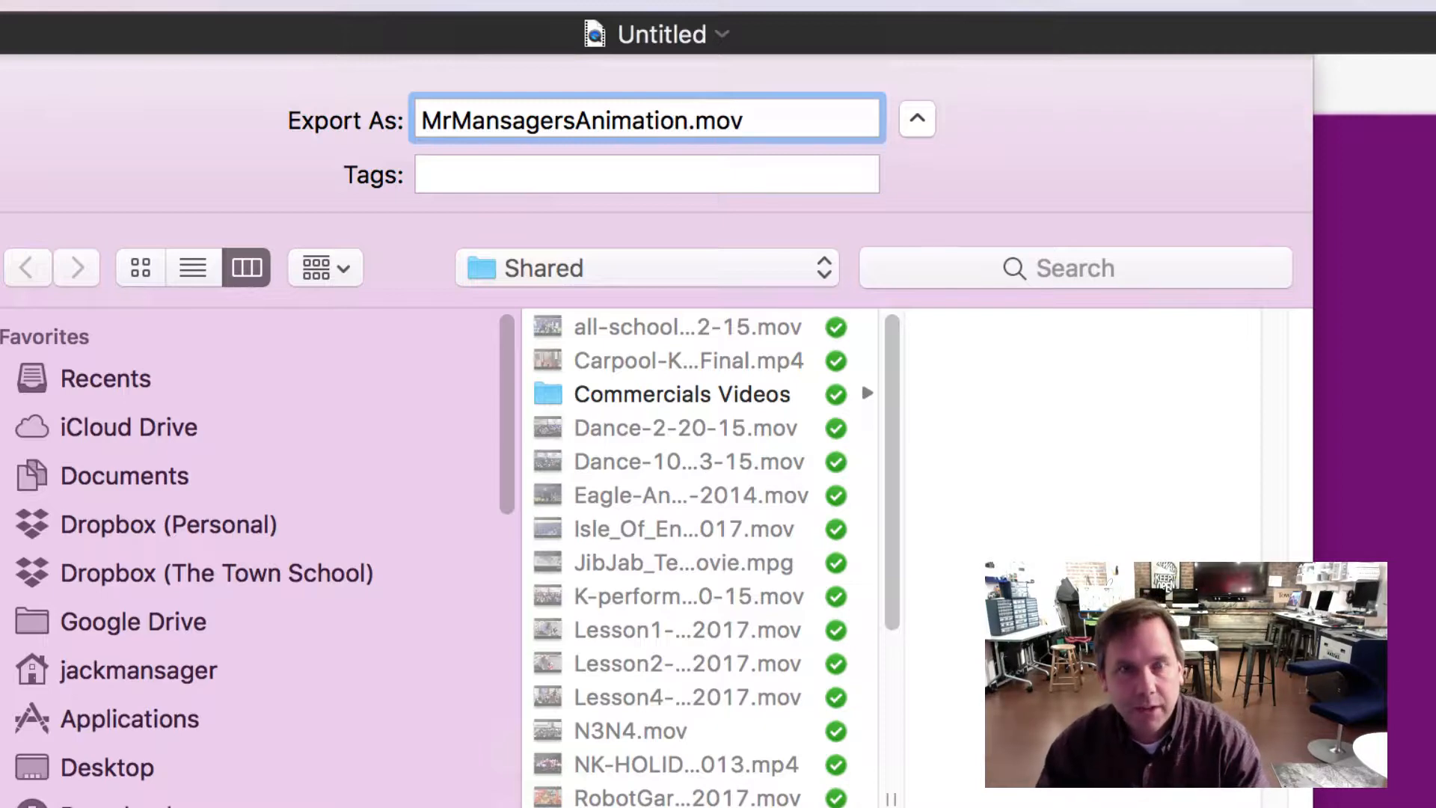
{"action": "left_click", "coordinate": [641, 258]}
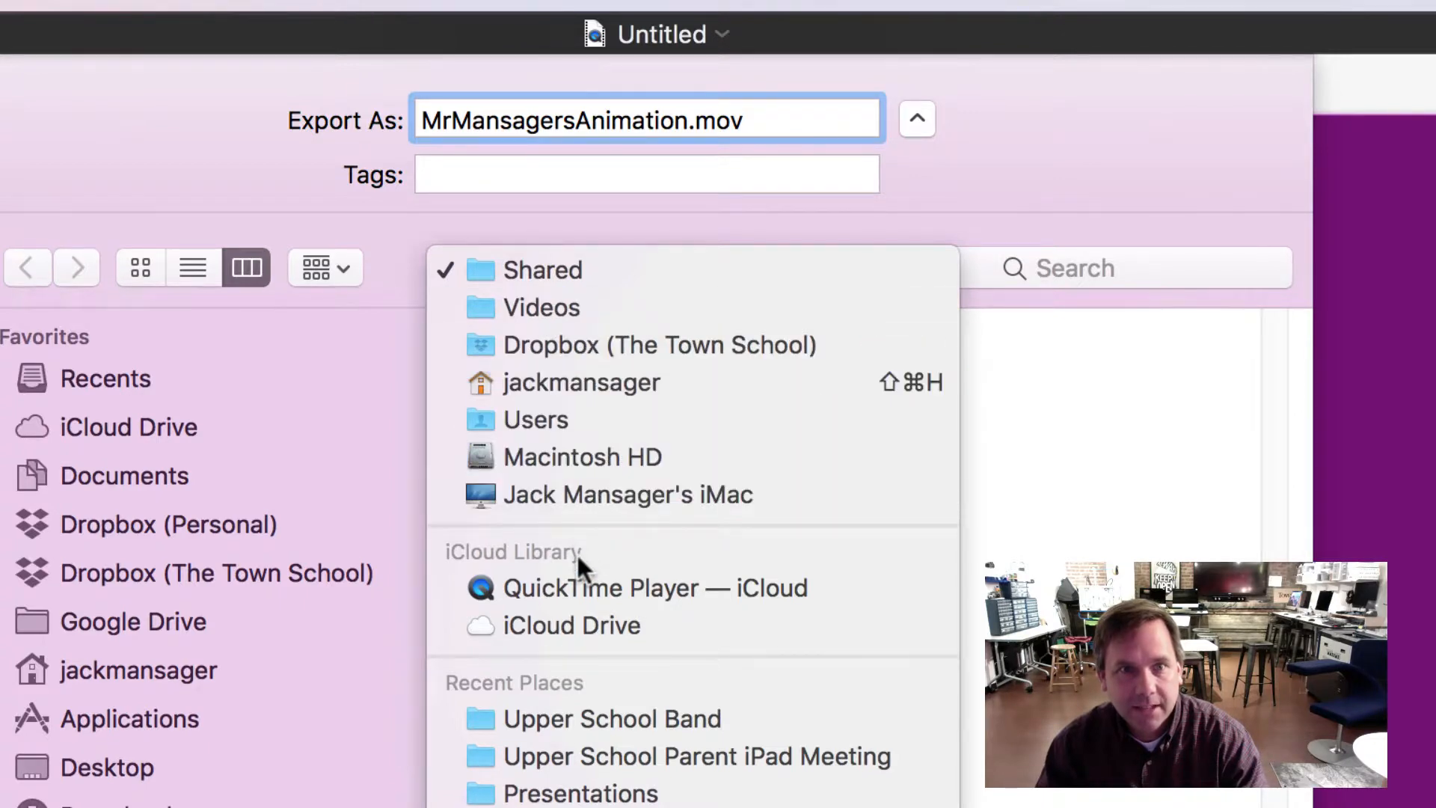
{"action": "left_click", "coordinate": [376, 527]}
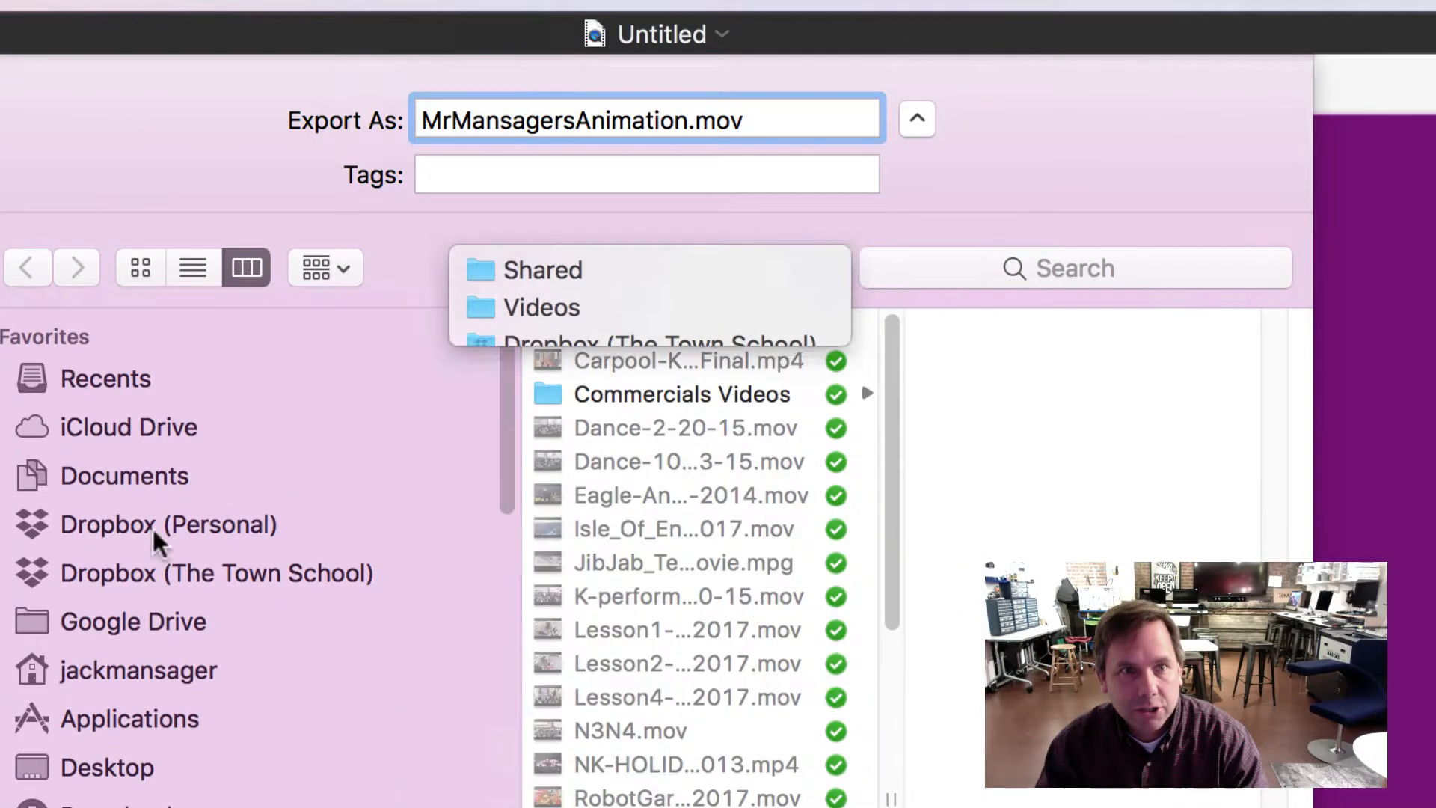
{"action": "left_click", "coordinate": [135, 769]}
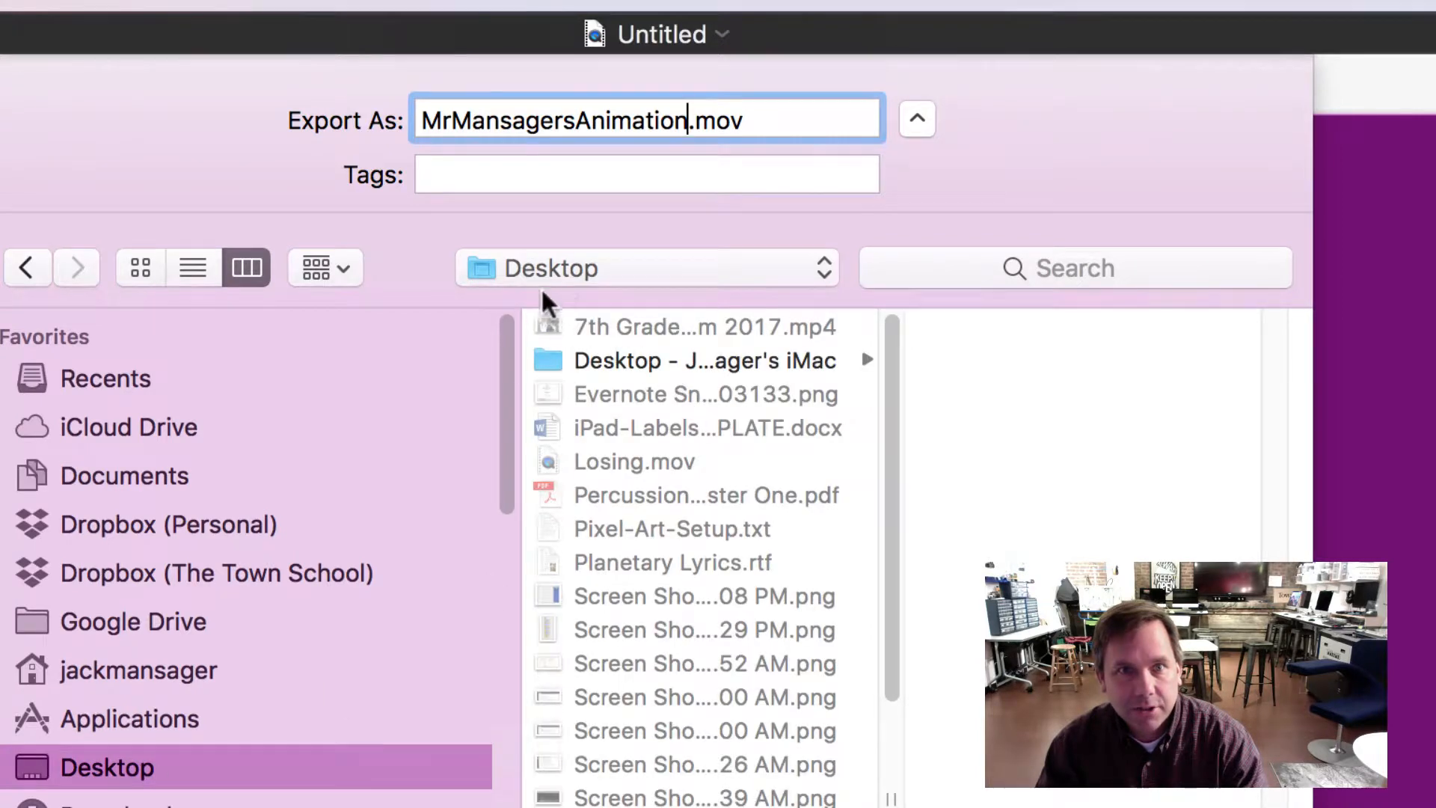
{"action": "key", "text": "Return"}
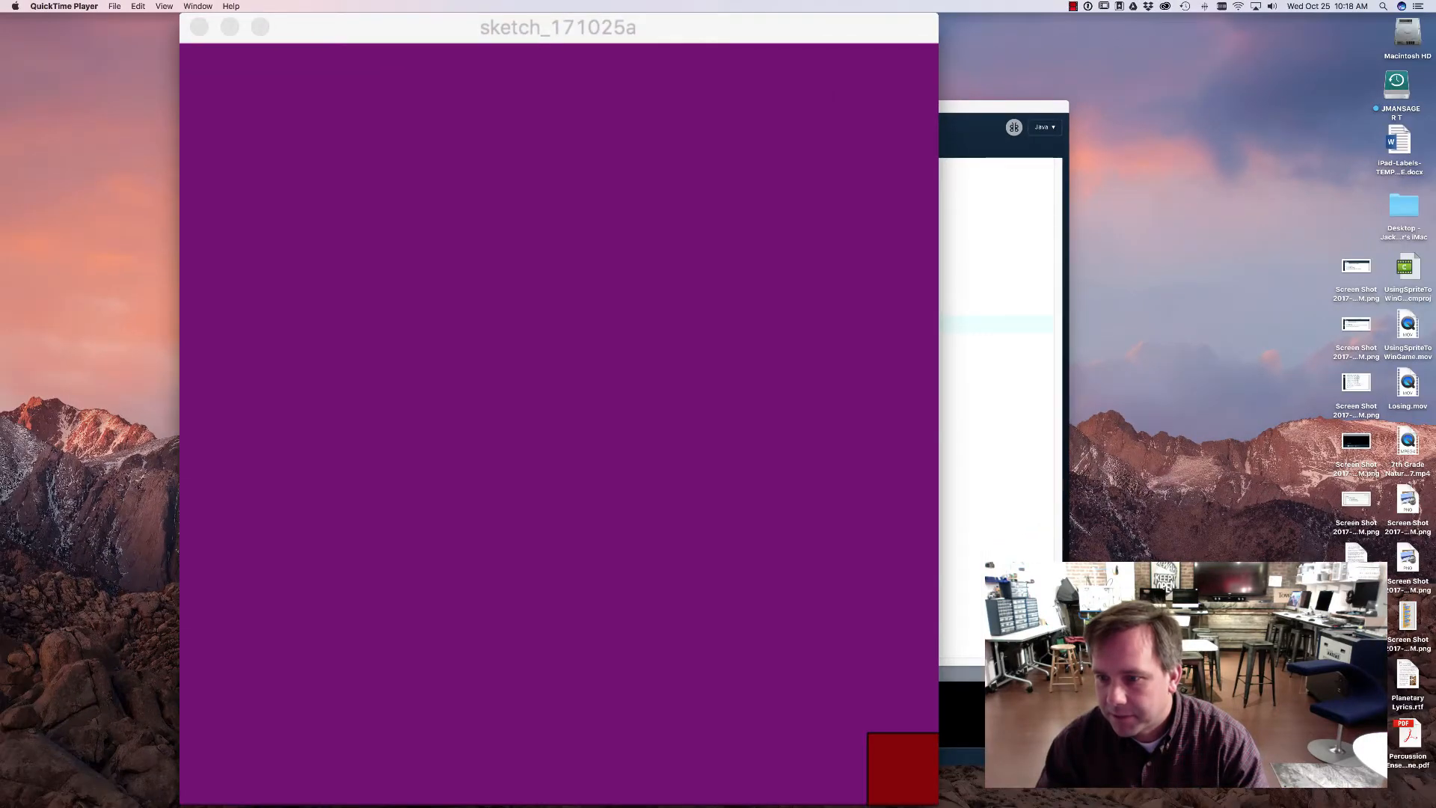
{"action": "left_click", "coordinate": [187, 19]}
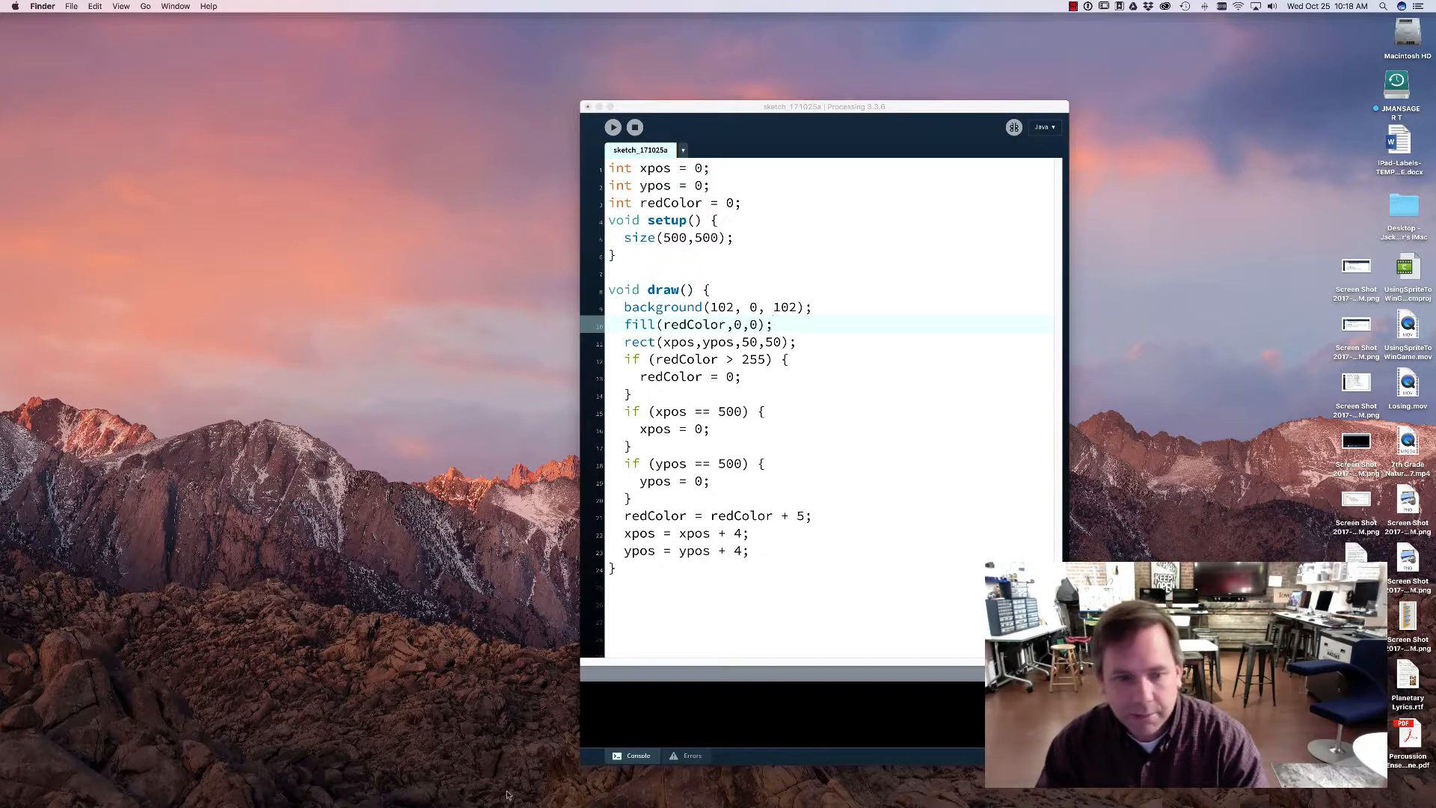
- Switch to Chrome, go to the Schoology home page and open the Technology 6: Tri 1 course
{"action": "mouse_move", "coordinate": [501, 796]}
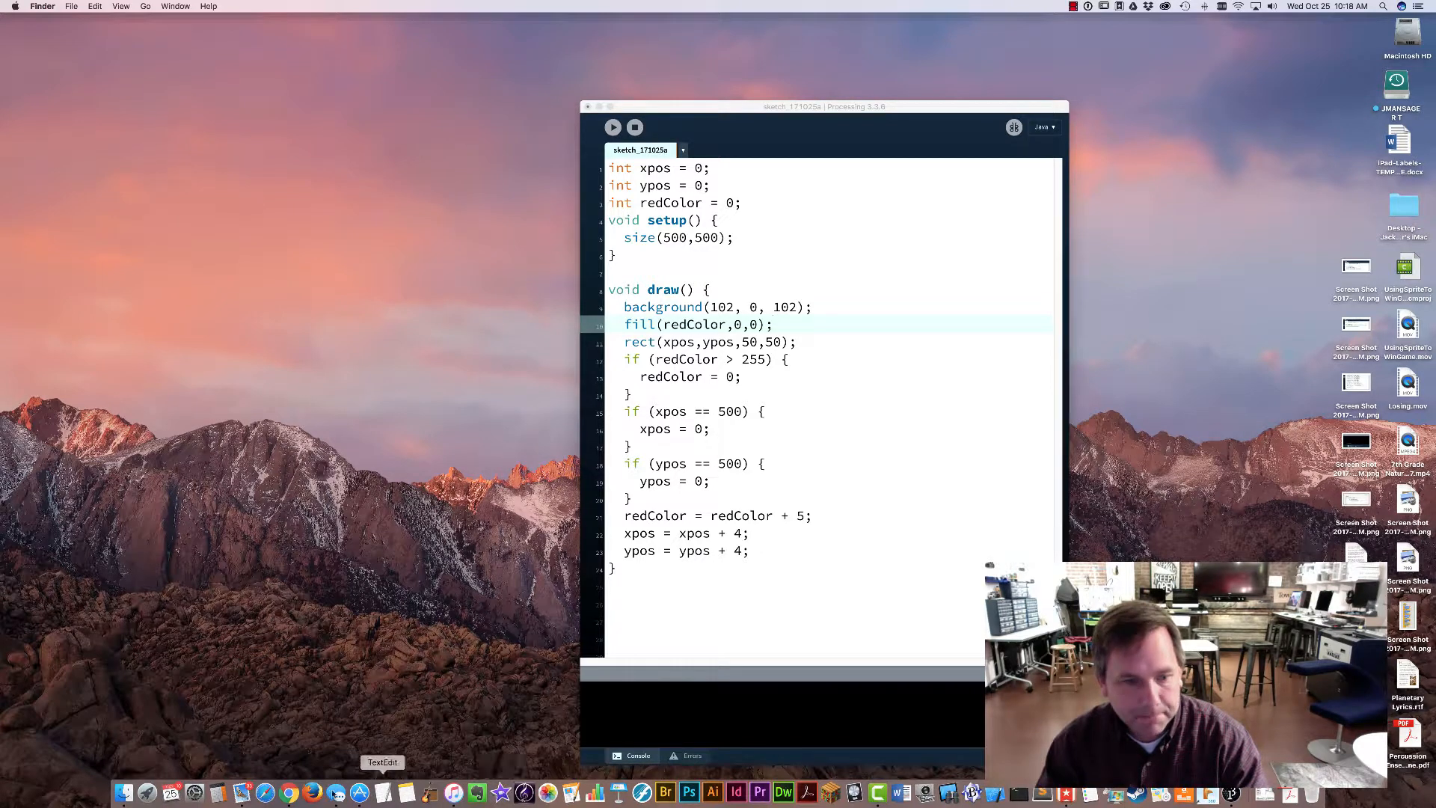
{"action": "left_click", "coordinate": [290, 794]}
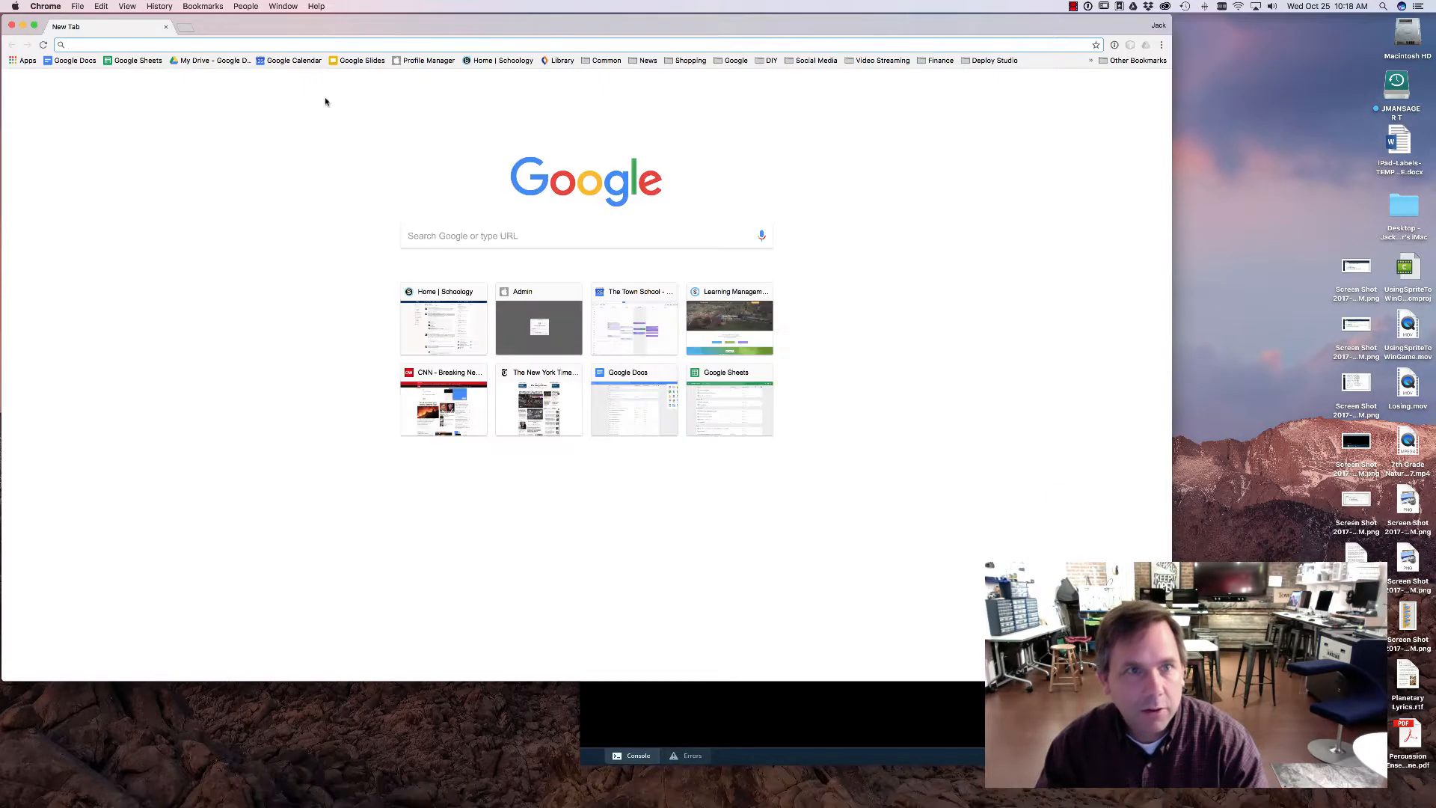
{"action": "left_click", "coordinate": [506, 63]}
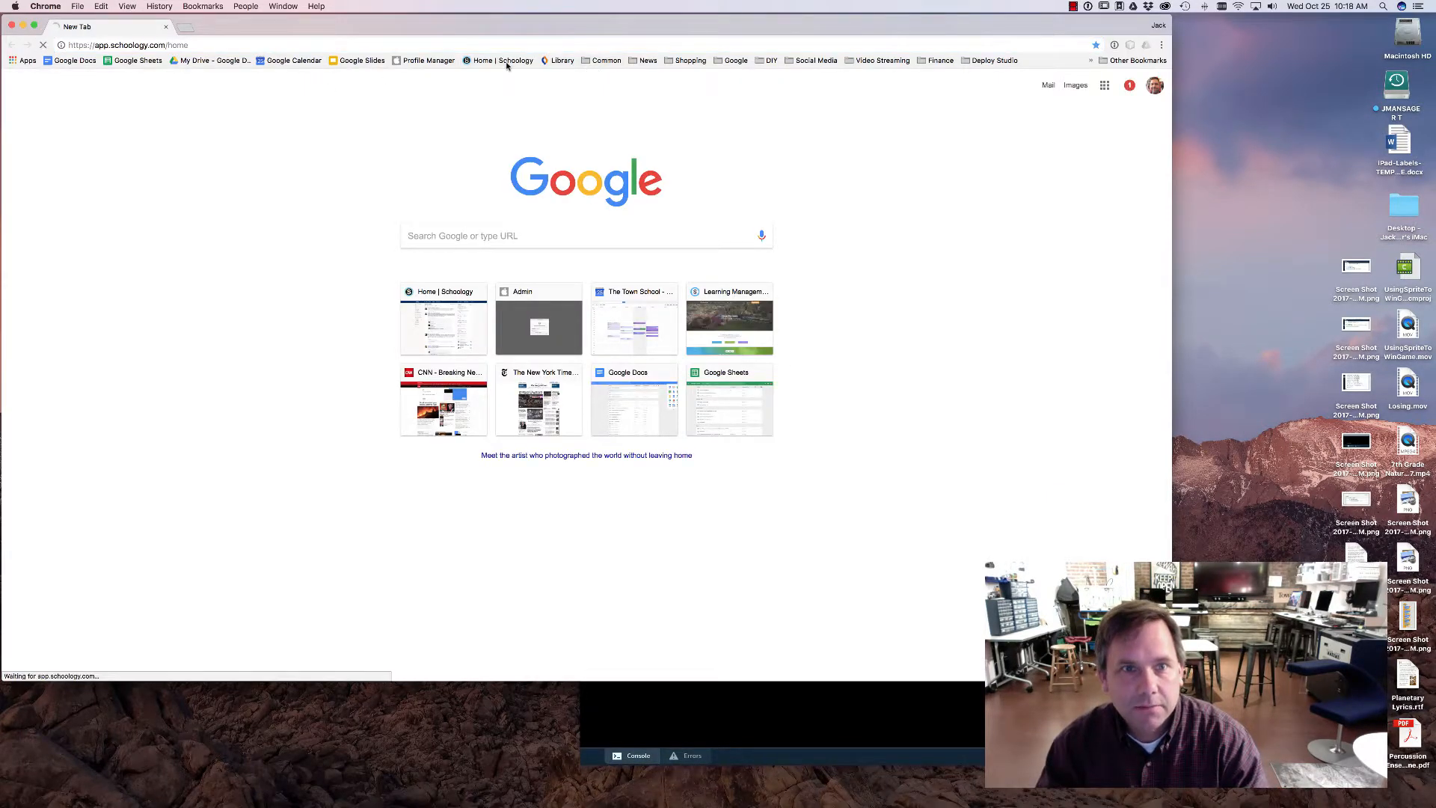
{"action": "left_click", "coordinate": [442, 81]}
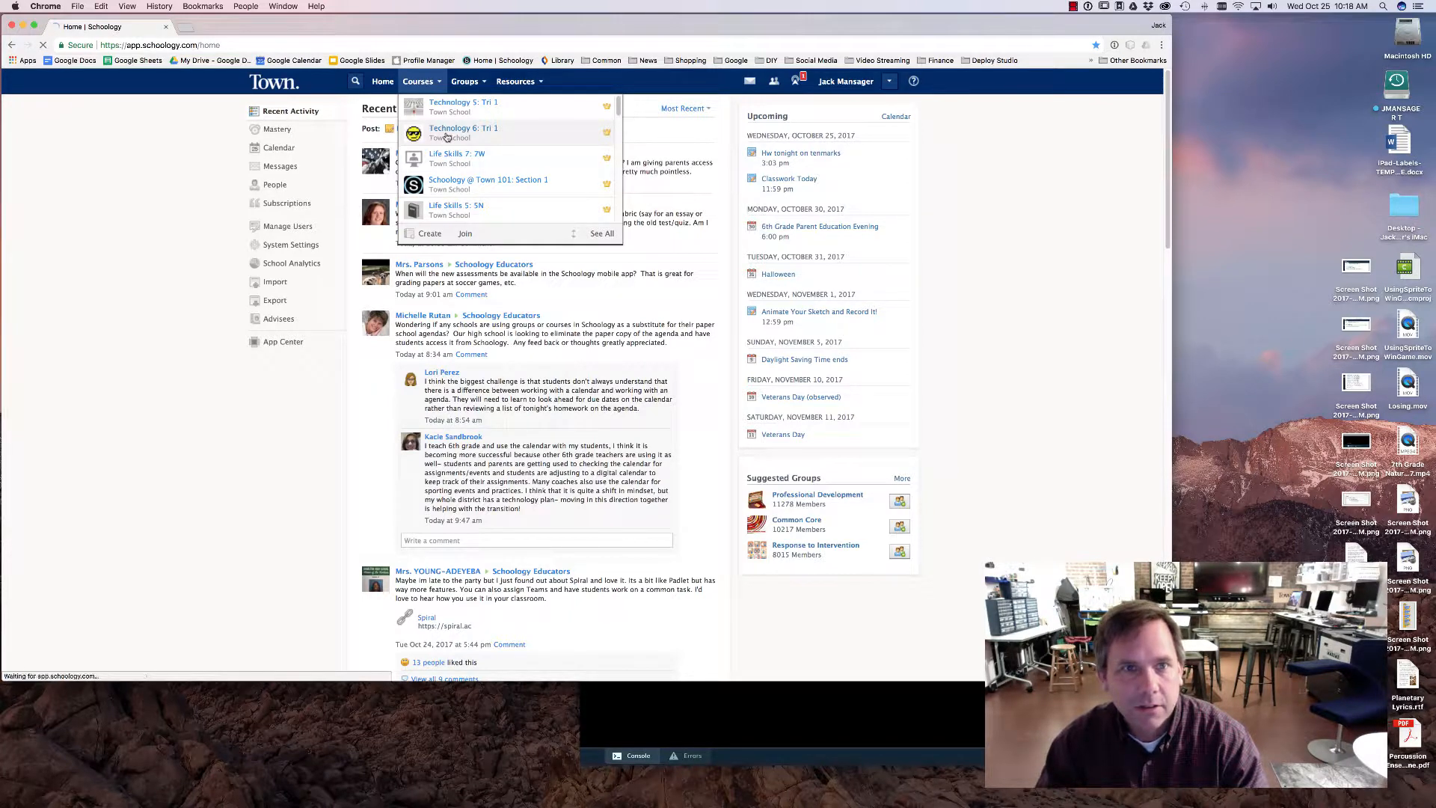
{"action": "left_click", "coordinate": [447, 137]}
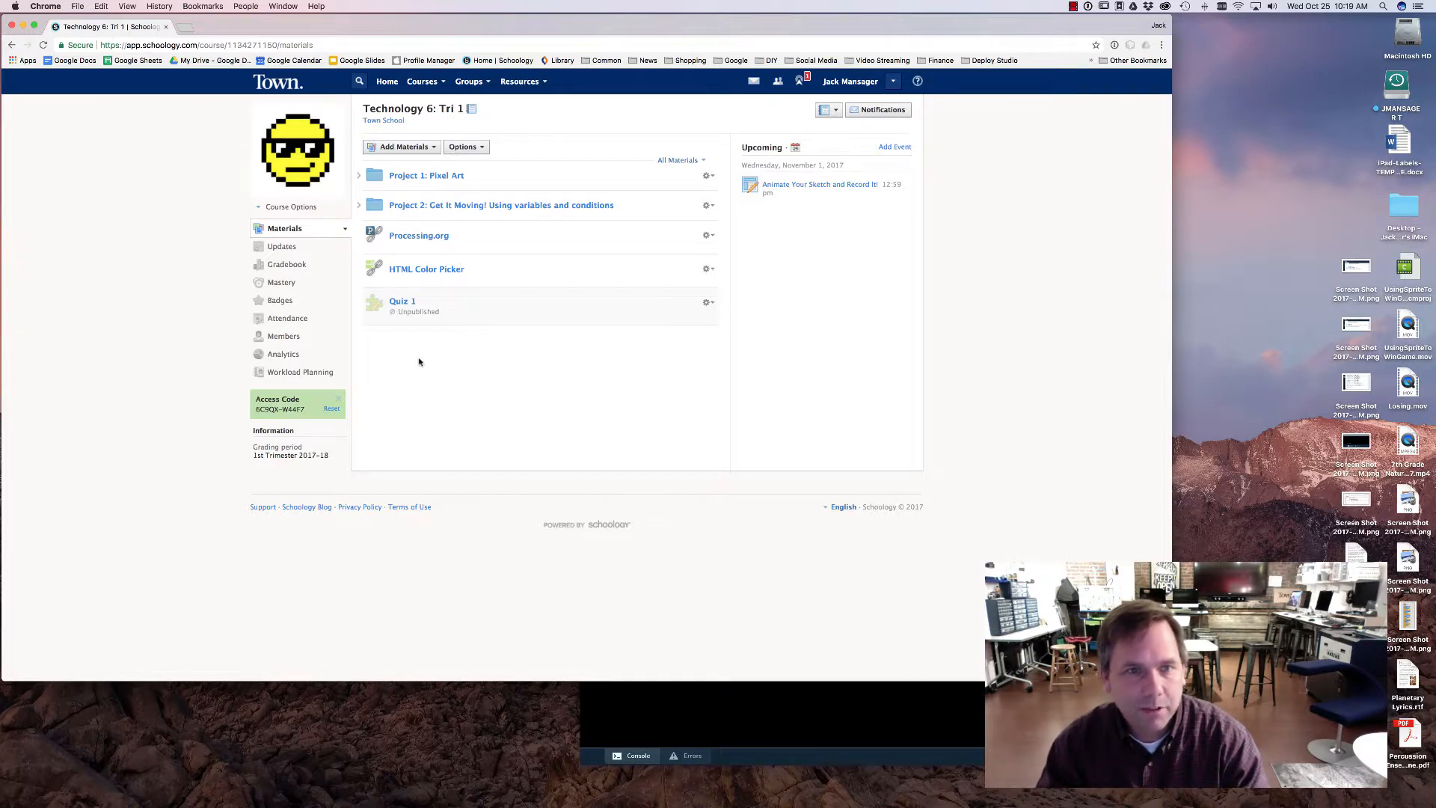
- Open the Project 2: Get It Moving! folder and view the instructions of the Animate Your Sketch and Record It! assignment
{"action": "mouse_move", "coordinate": [414, 207]}
{"action": "left_mouse_down"}
{"action": "mouse_move", "coordinate": [409, 166]}
{"action": "mouse_move", "coordinate": [411, 213]}
{"action": "left_mouse_up"}
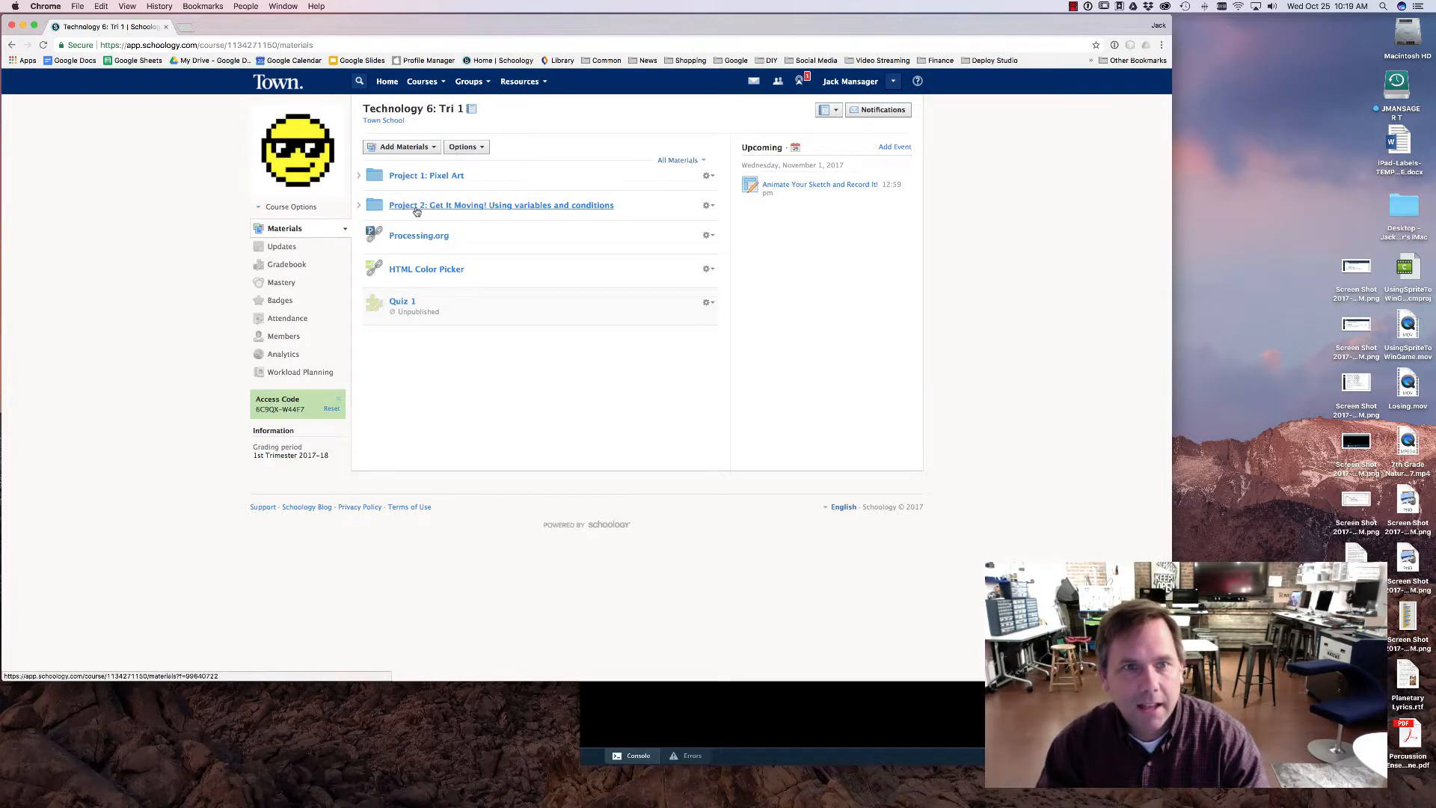
{"action": "left_click", "coordinate": [415, 207]}
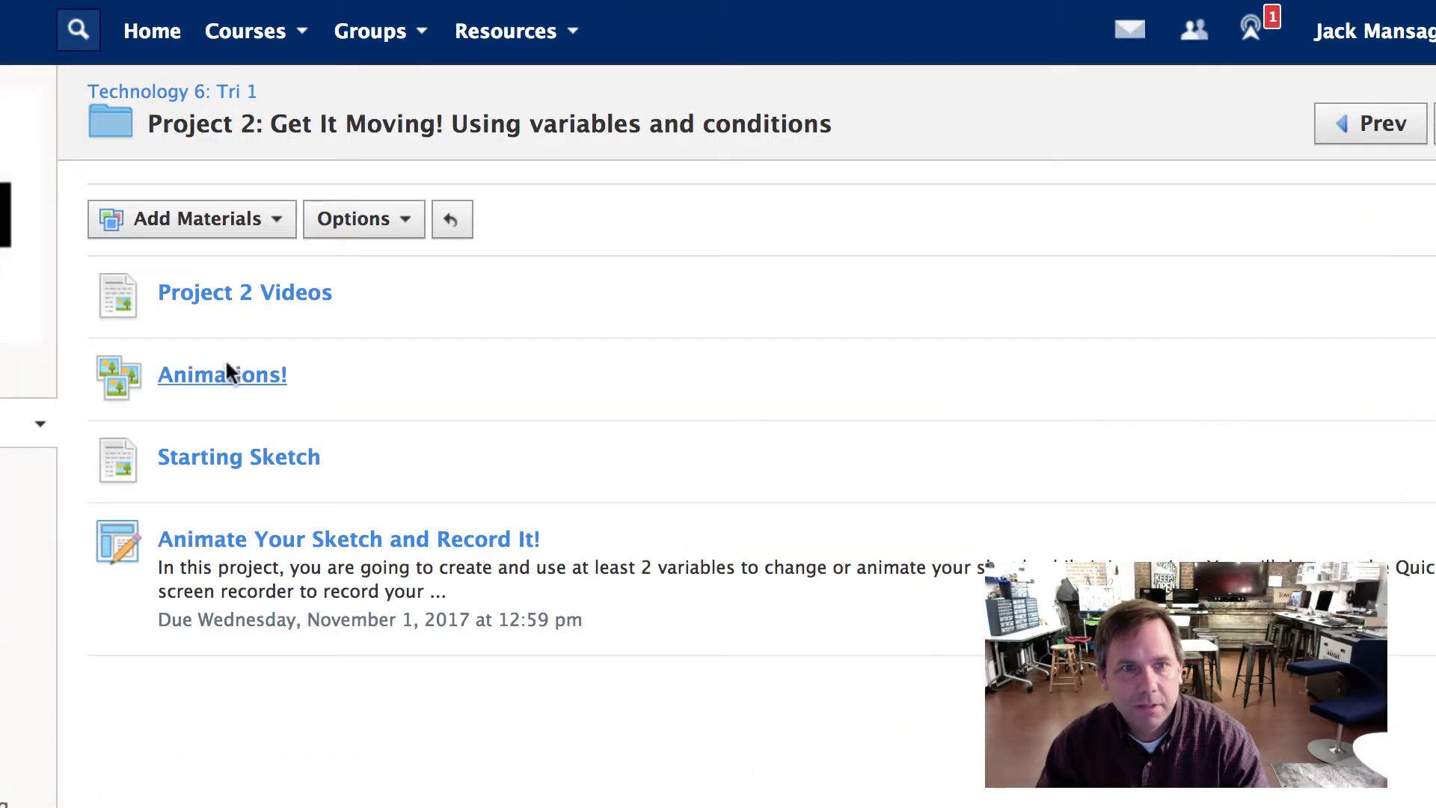
{"action": "left_click", "coordinate": [234, 552]}
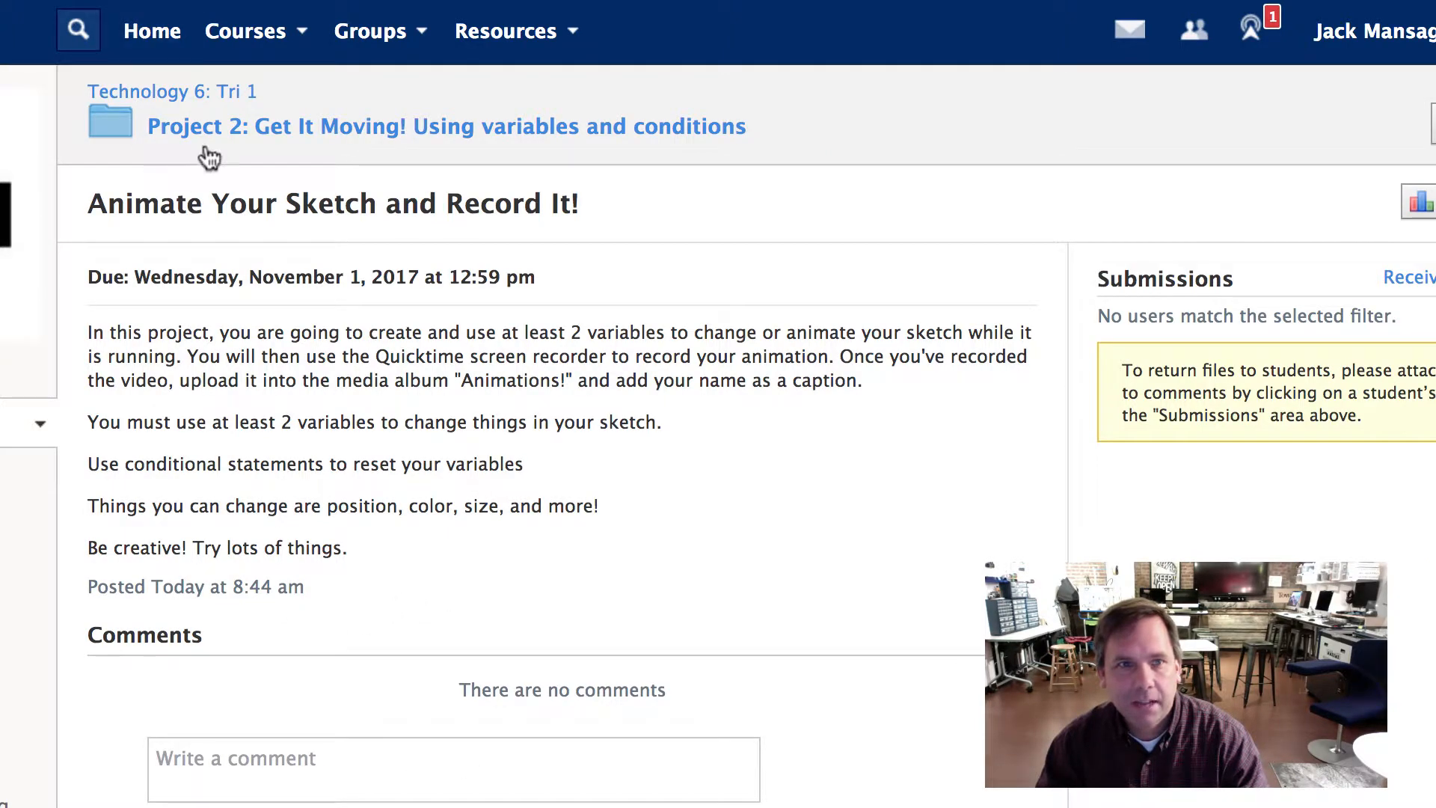
- Return to the Project 2 folder, open the Animations! album and delete its existing video by editing the album's media
{"action": "left_click", "coordinate": [239, 127]}
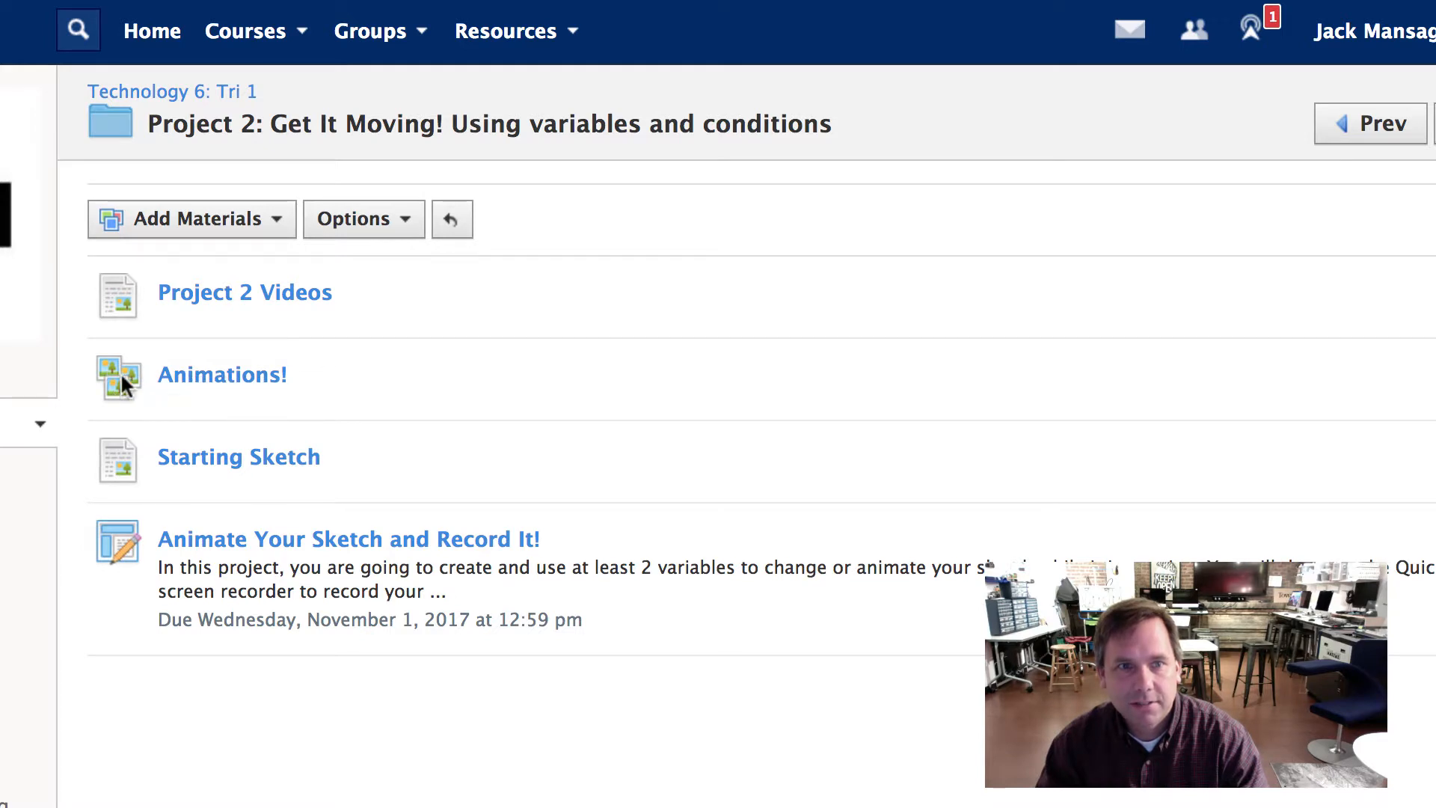
{"action": "left_click", "coordinate": [224, 397]}
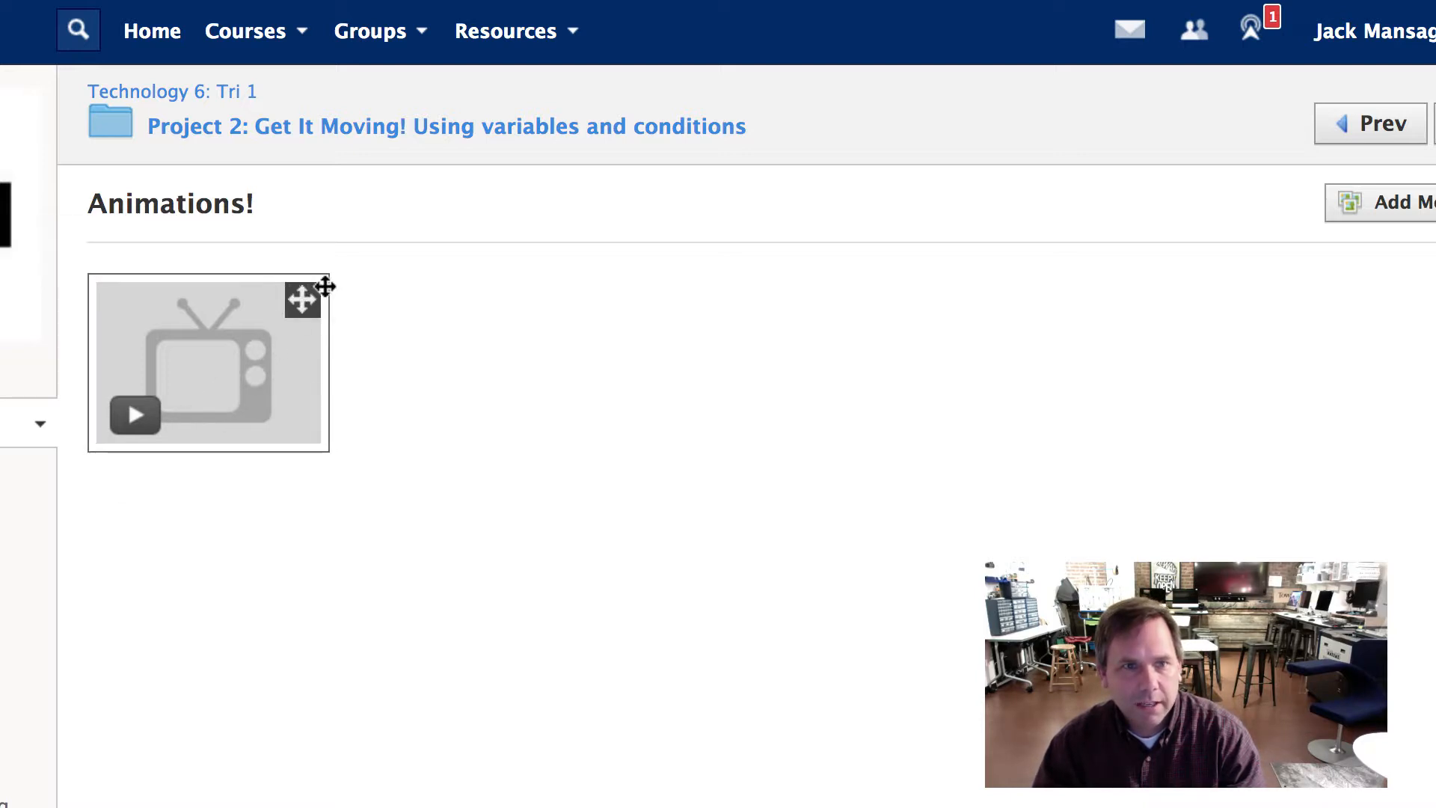
{"action": "right_click", "coordinate": [287, 333]}
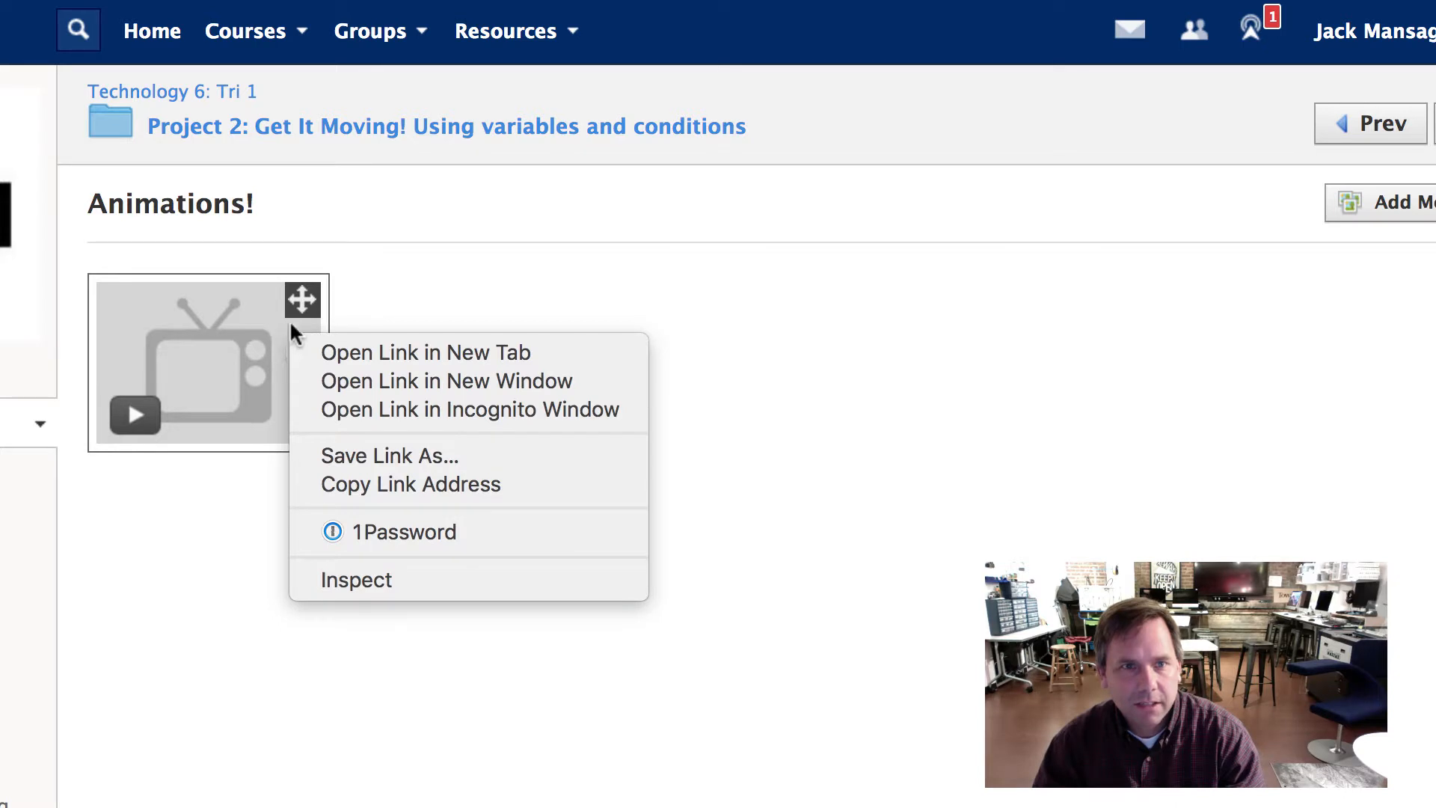
{"action": "left_click", "coordinate": [289, 320]}
{"action": "left_click", "coordinate": [1434, 203]}
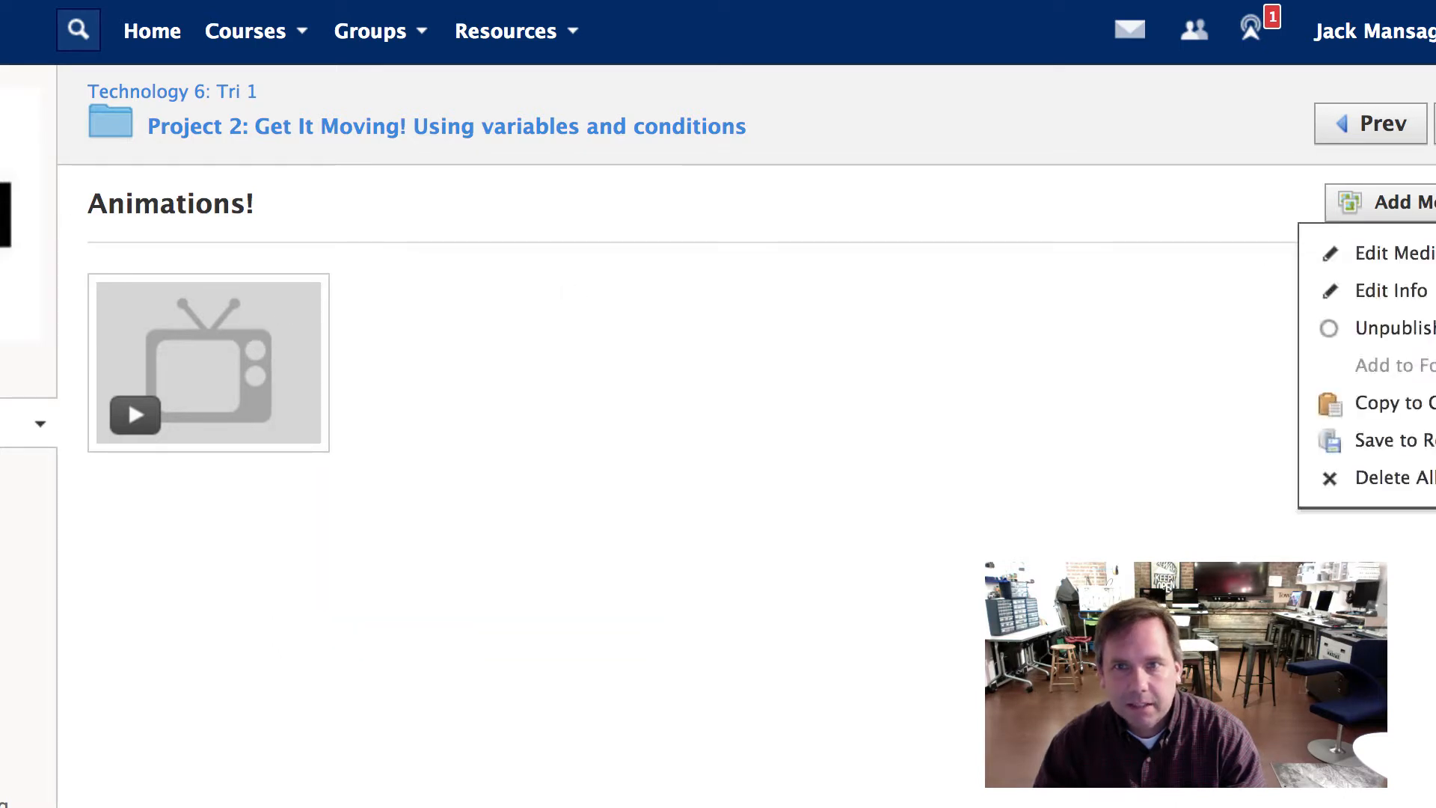
{"action": "left_click", "coordinate": [1390, 253]}
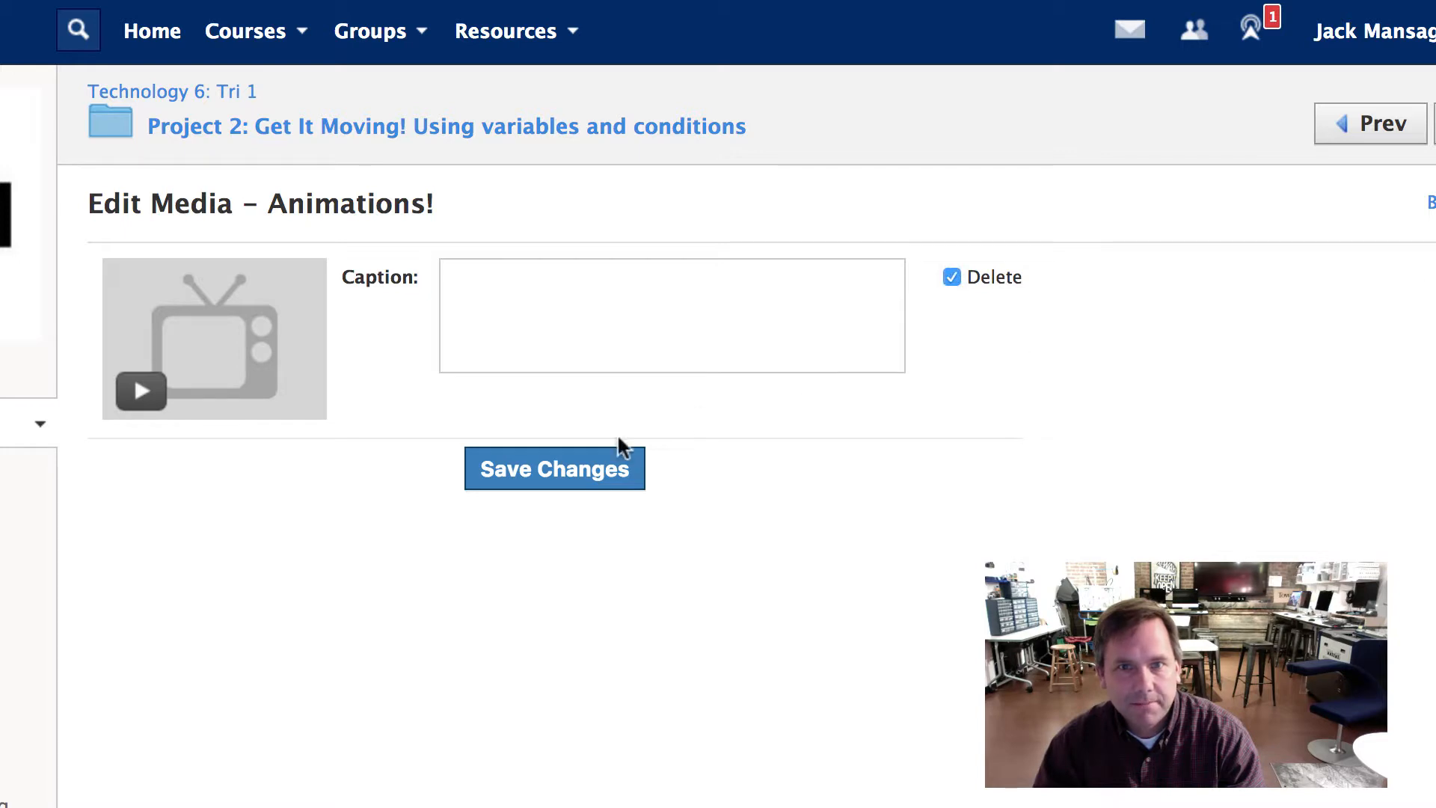
{"action": "left_click", "coordinate": [590, 472]}
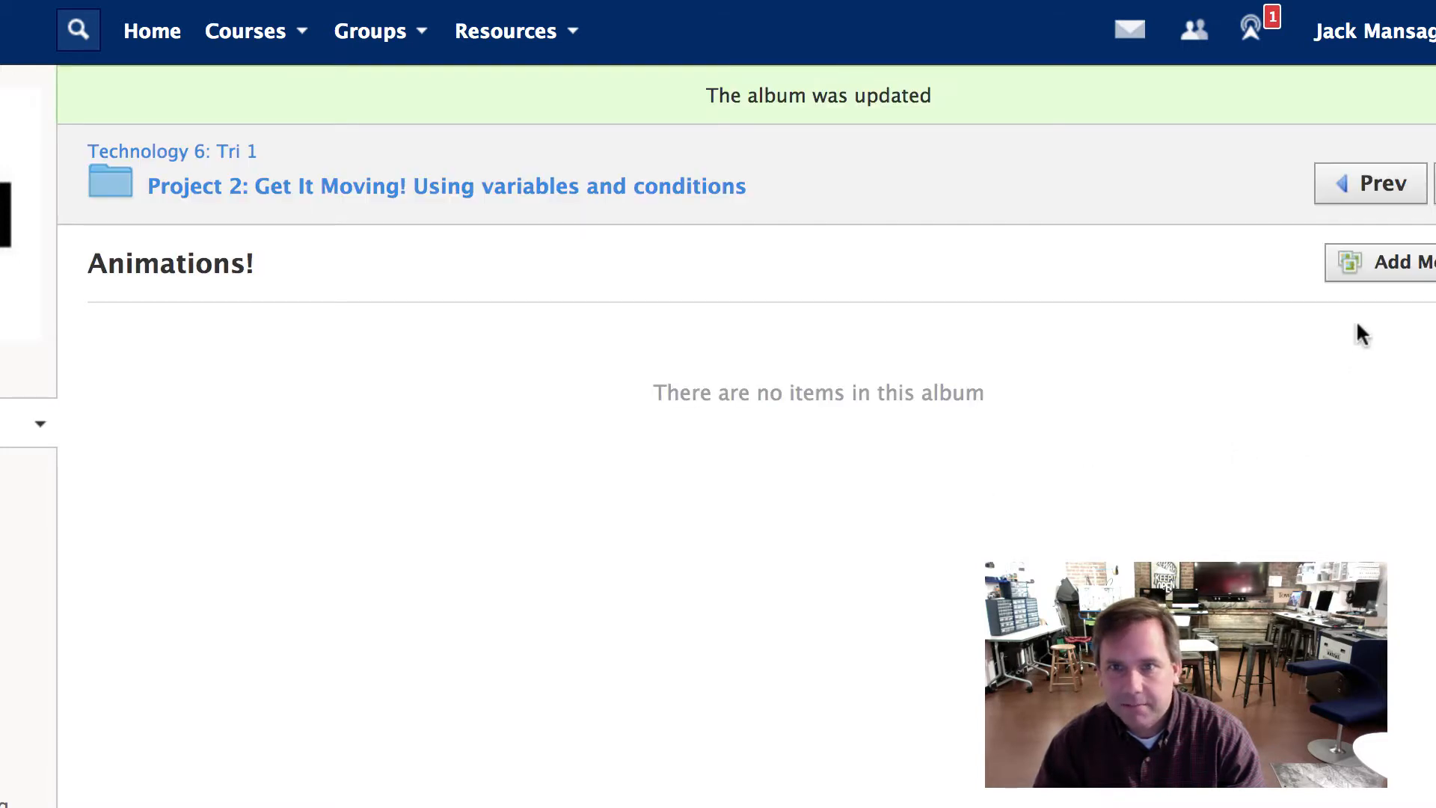
- Upload the teacher's animation .mov file from the Desktop to the Animations! album
{"action": "left_click", "coordinate": [1361, 264]}
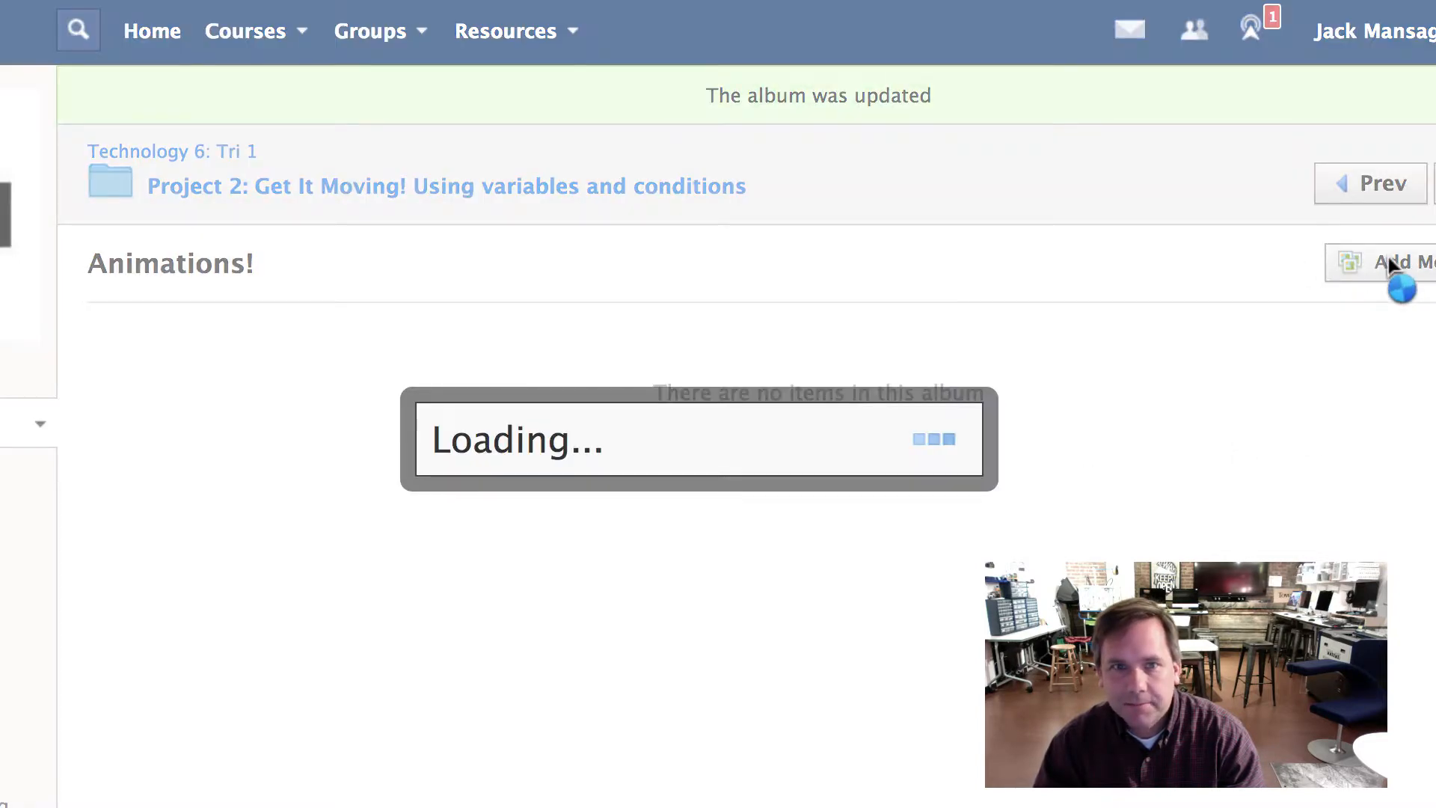
{"action": "left_click", "coordinate": [442, 511]}
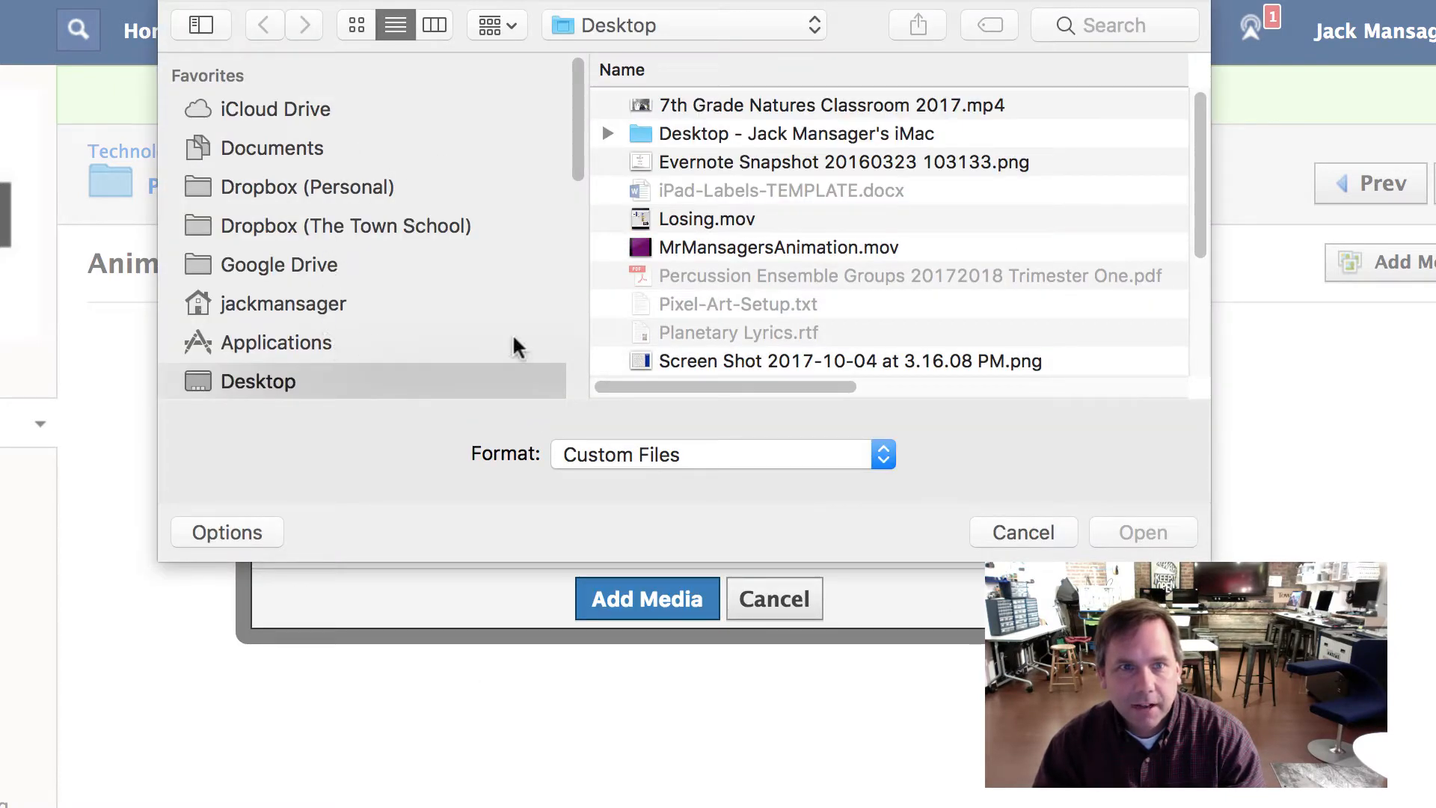
{"action": "left_click", "coordinate": [665, 247]}
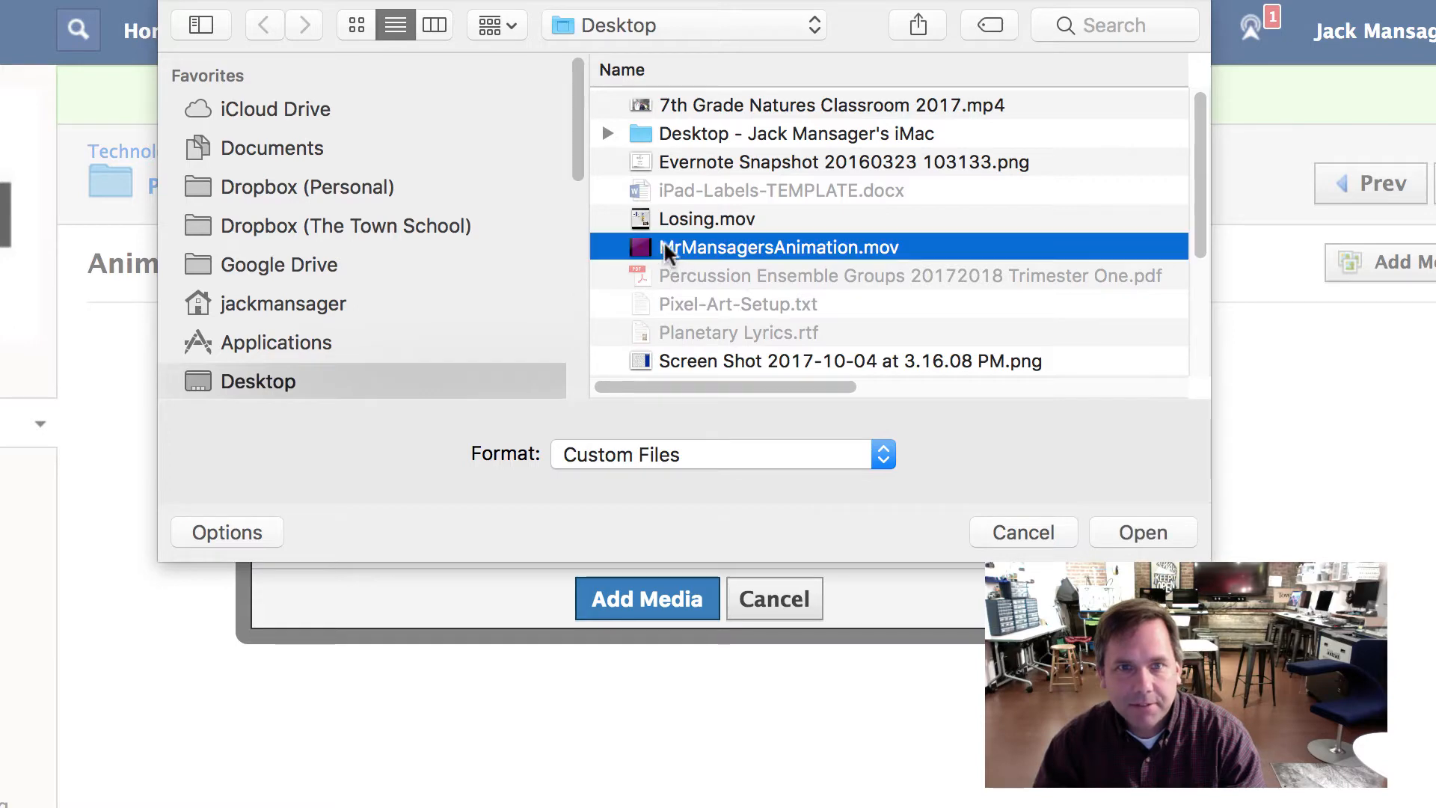
{"action": "left_click", "coordinate": [1143, 532]}
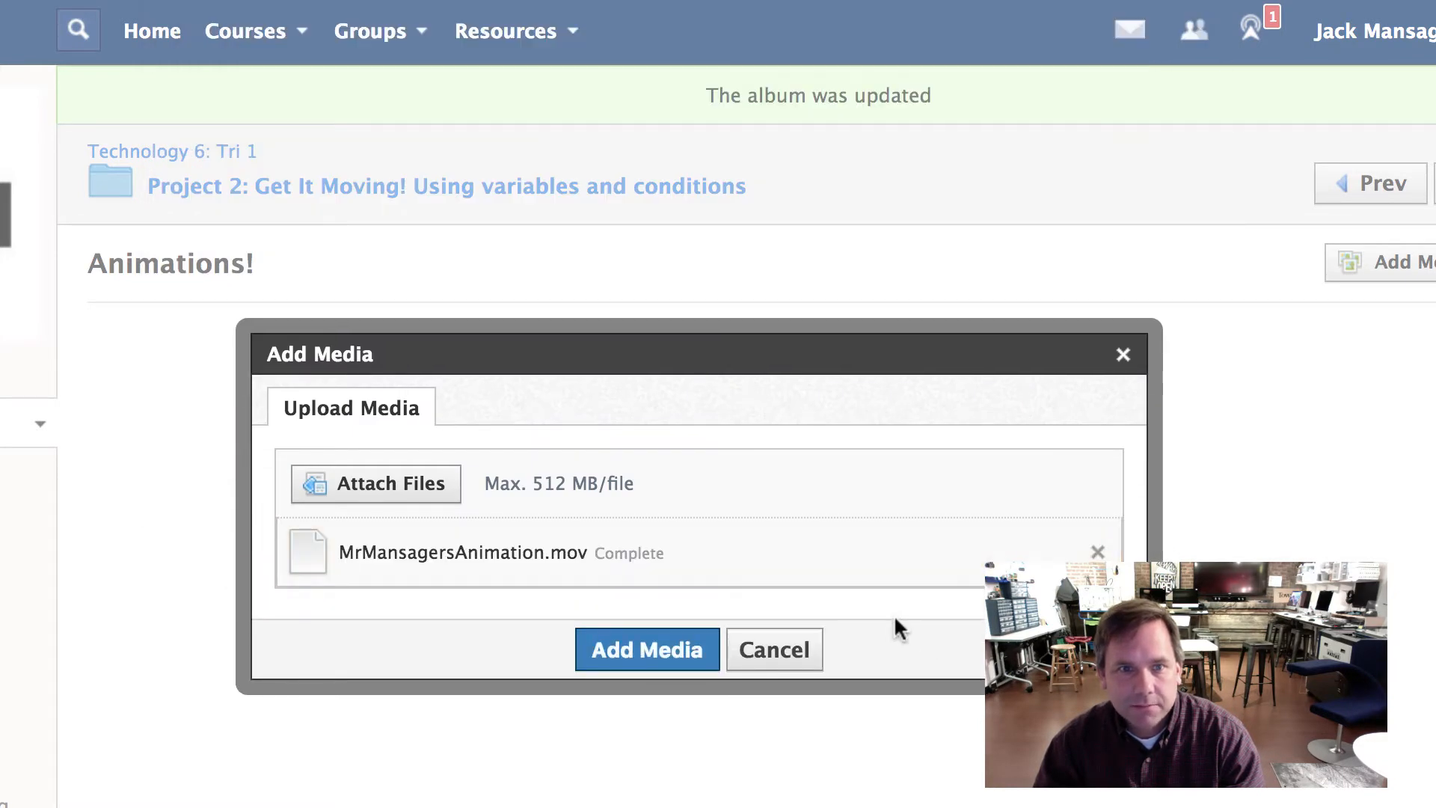
{"action": "left_click", "coordinate": [654, 657]}
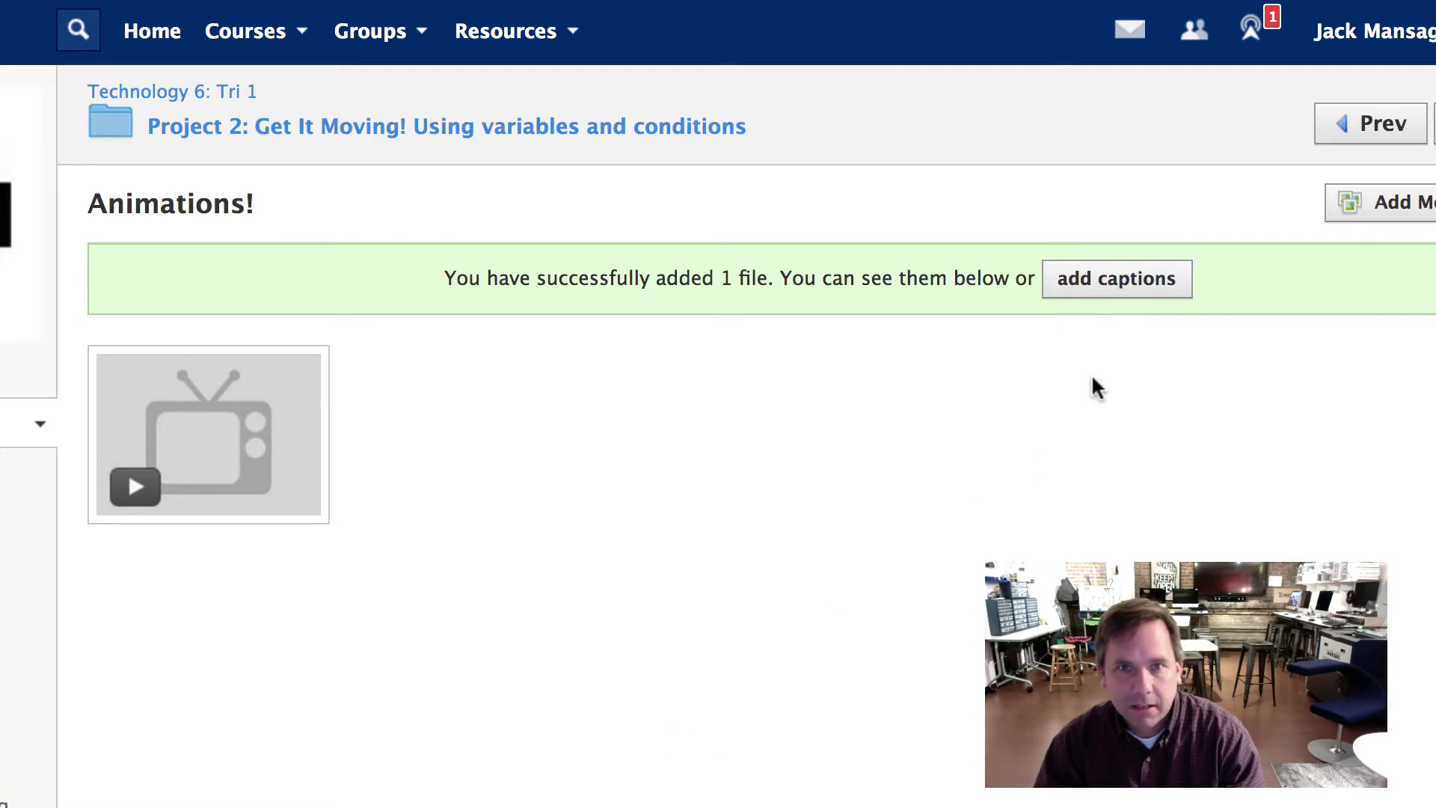
- Caption the uploaded video with the teacher's title and last name, and save the change
{"action": "left_click", "coordinate": [1129, 300]}
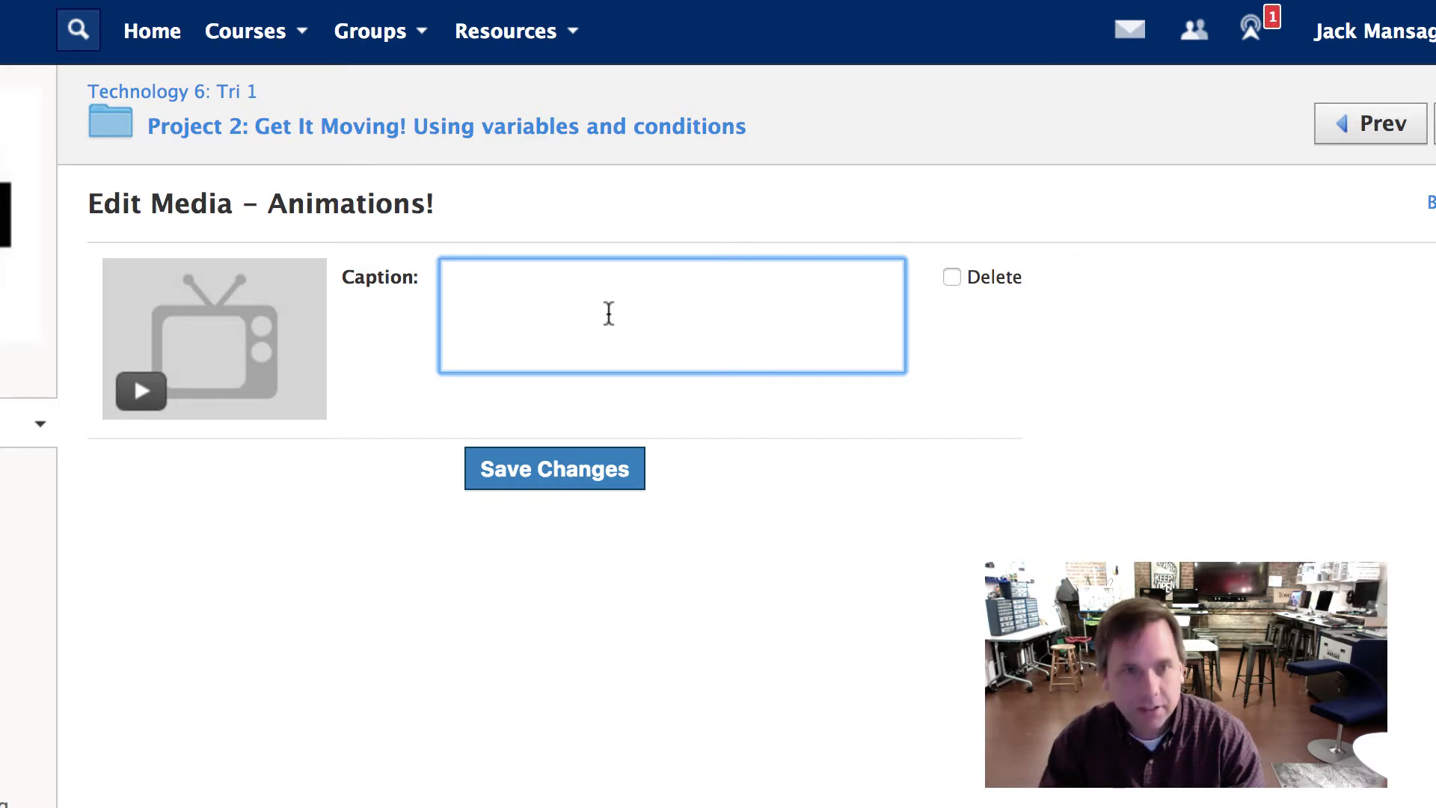
{"action": "type", "text": "Mr "}
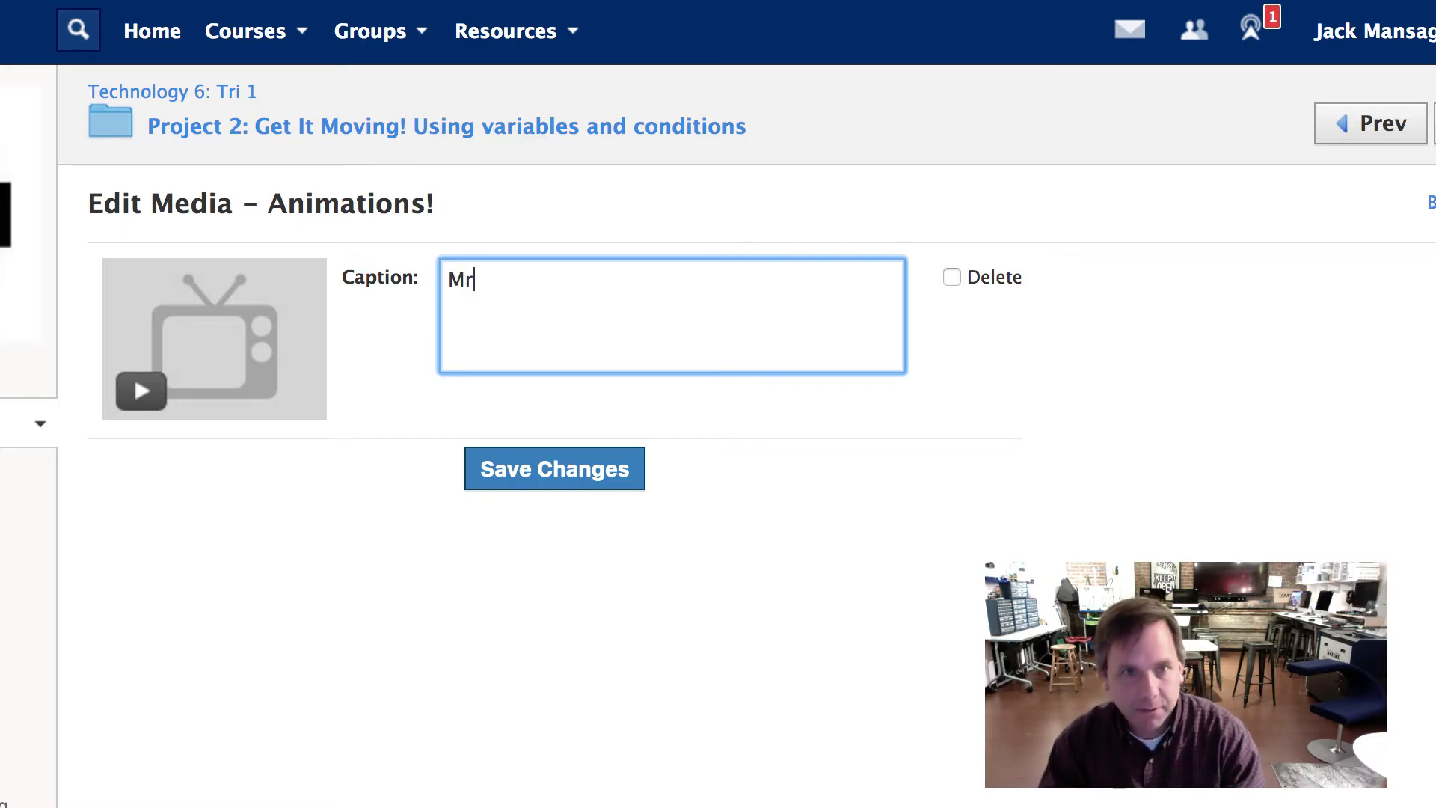
{"action": "type", "text": "Mansager"}
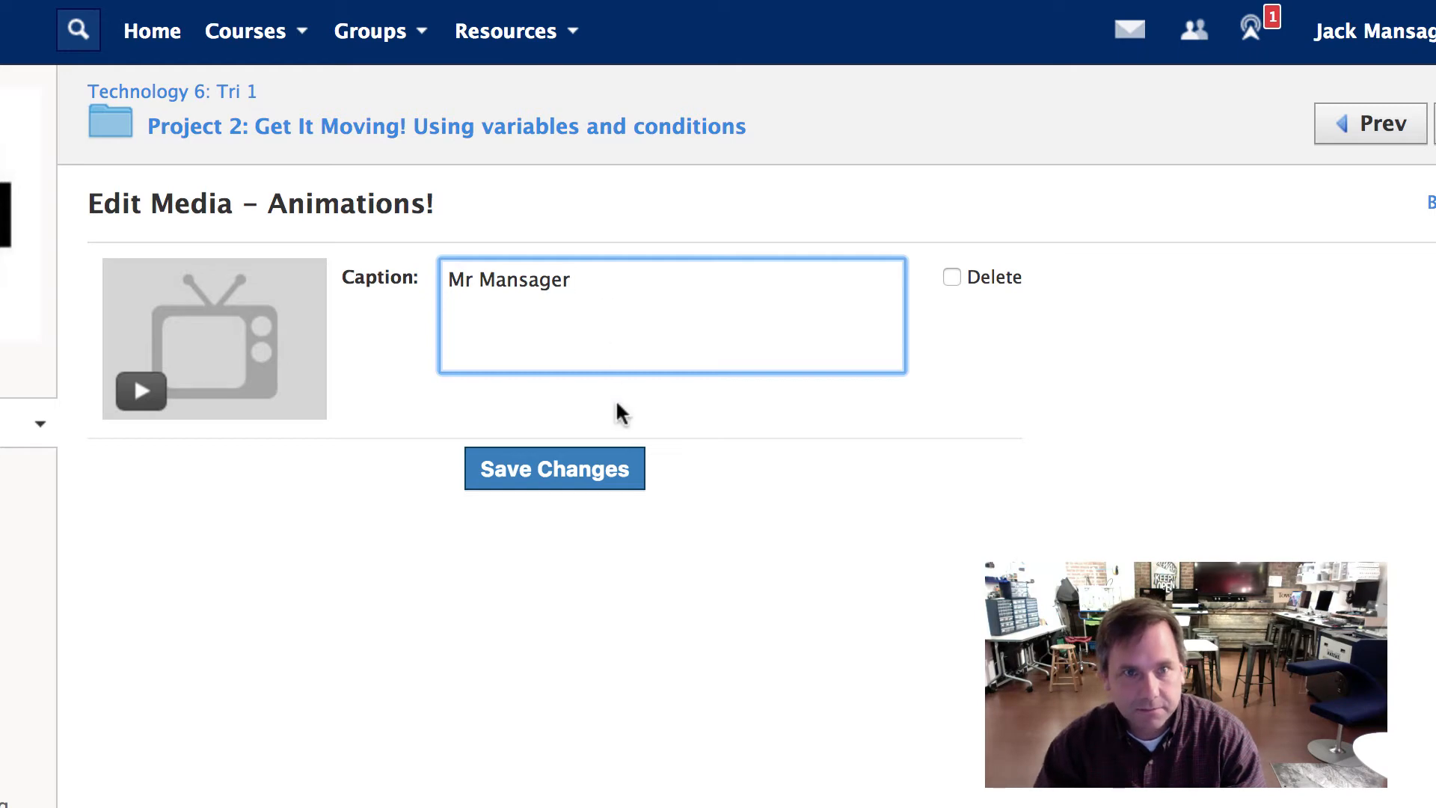
{"action": "left_click", "coordinate": [608, 478]}
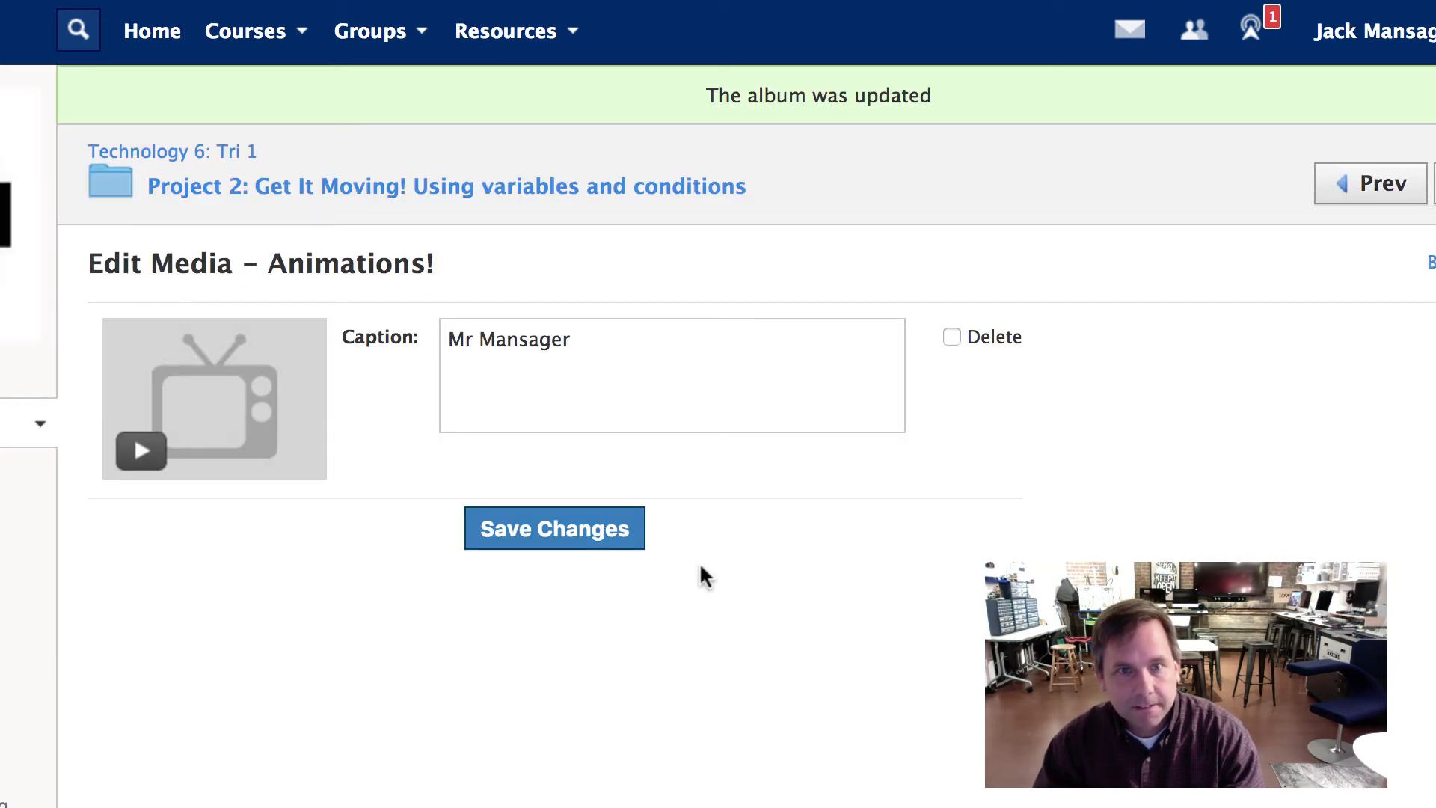
- Open the uploaded video from the album, play the first couple of seconds and pause it
{"action": "left_click", "coordinate": [157, 453]}
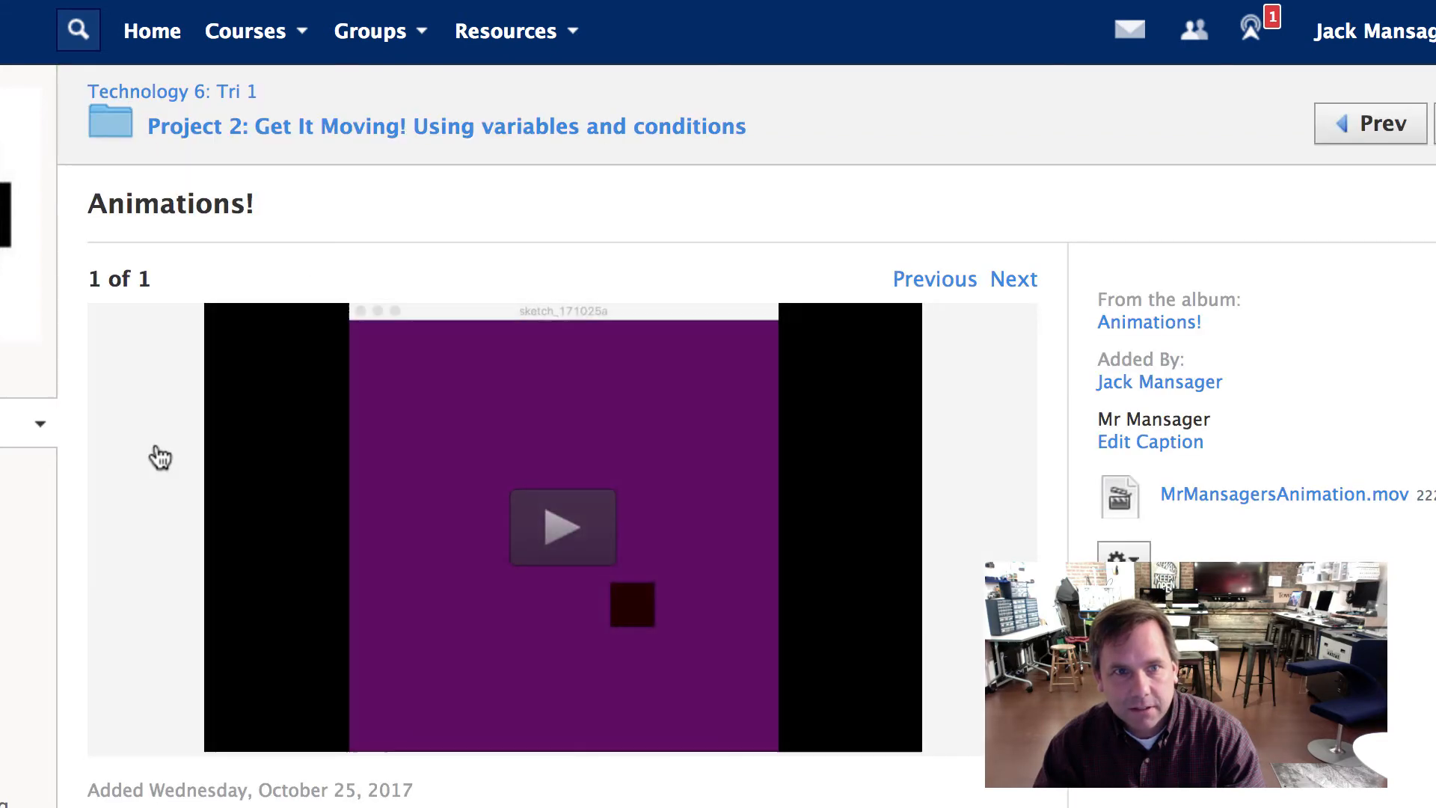
{"action": "left_click", "coordinate": [528, 545]}
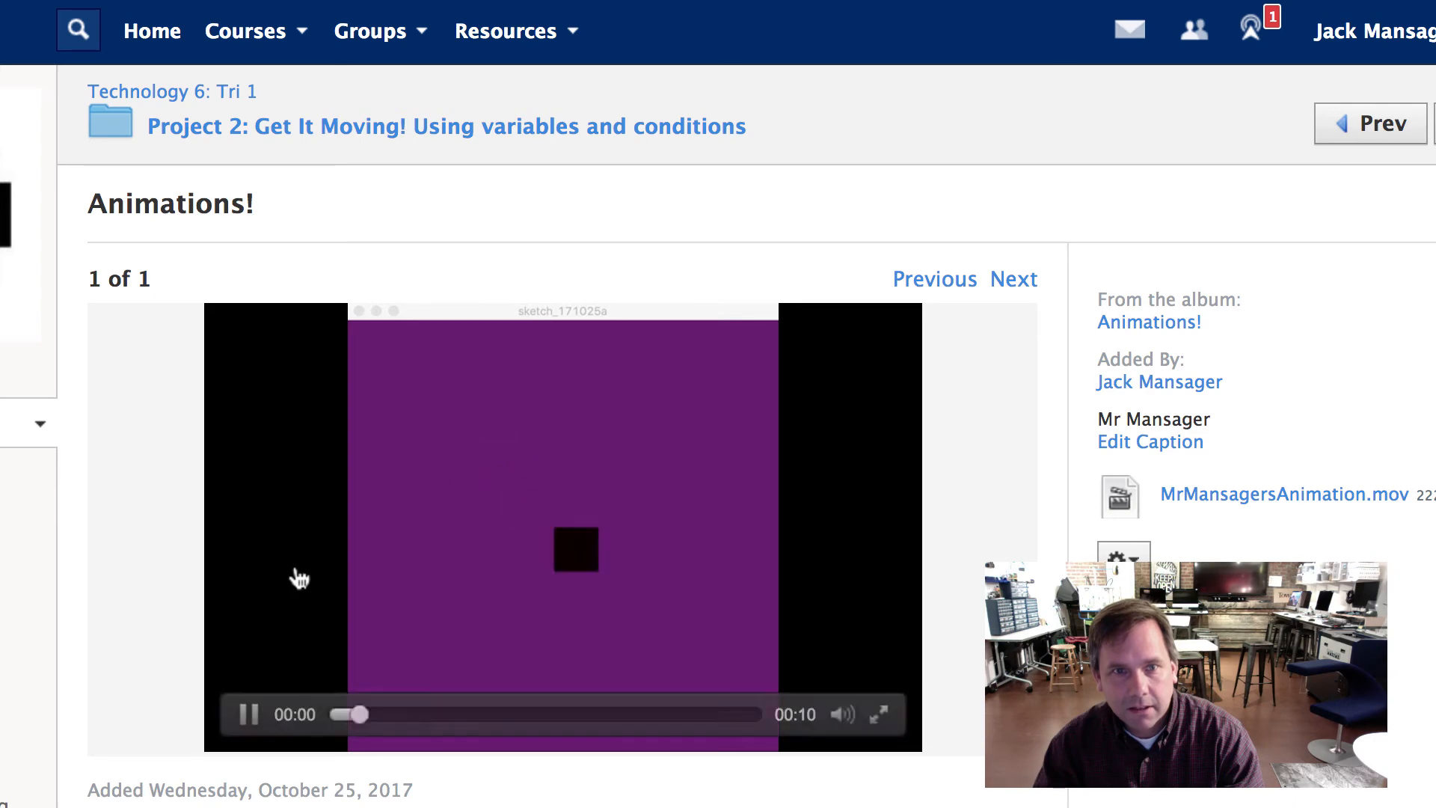
{"action": "left_click", "coordinate": [249, 714]}
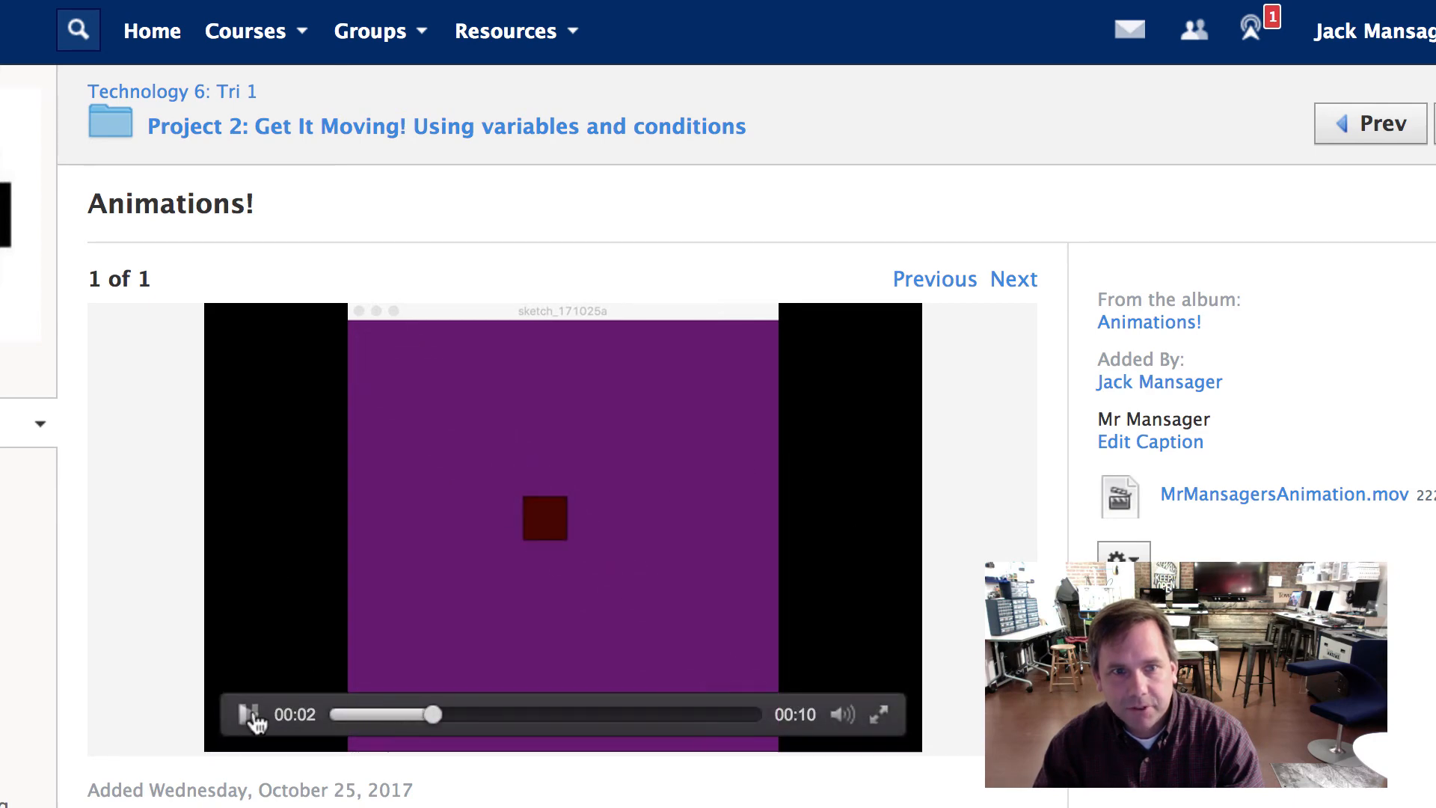
{"action": "right_click", "coordinate": [313, 685]}
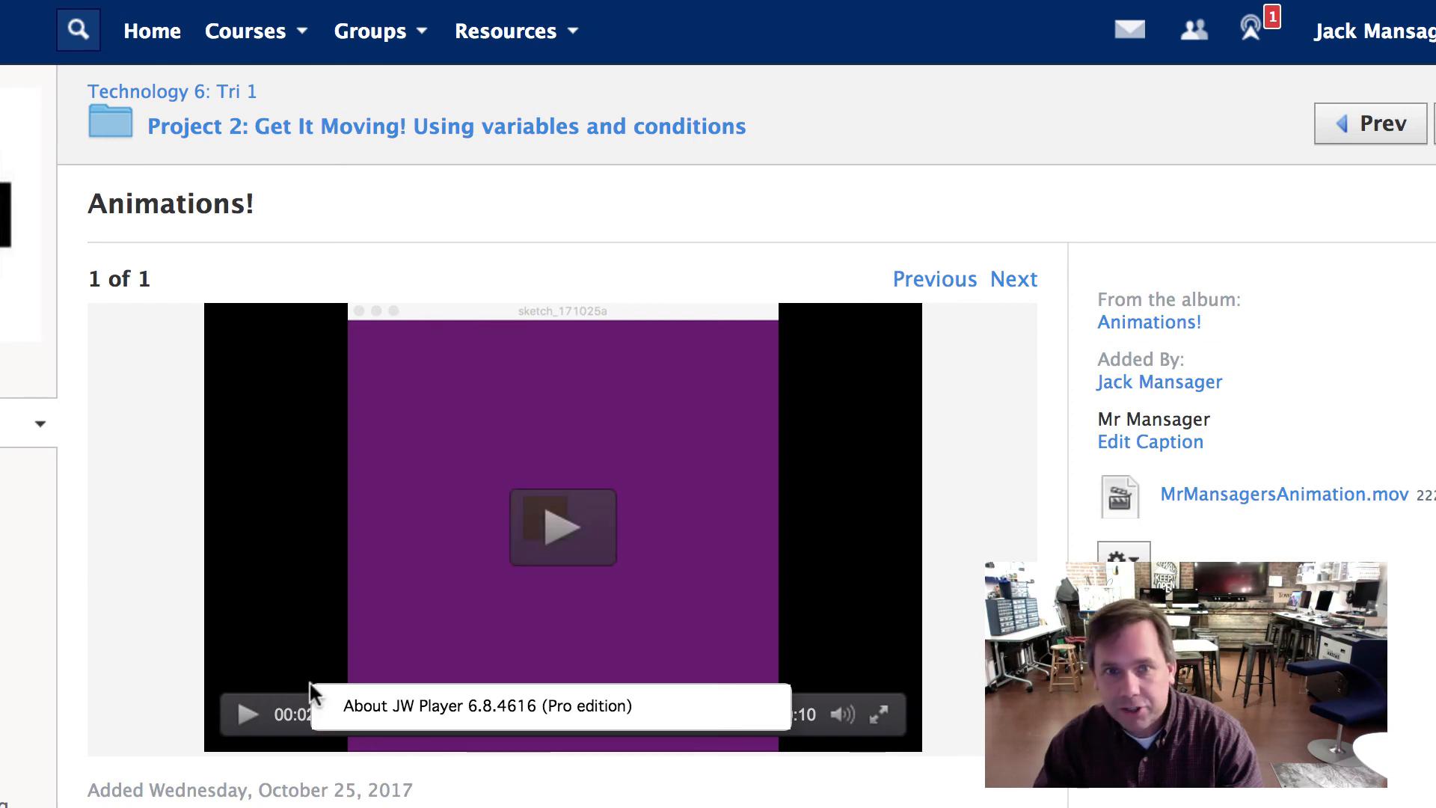